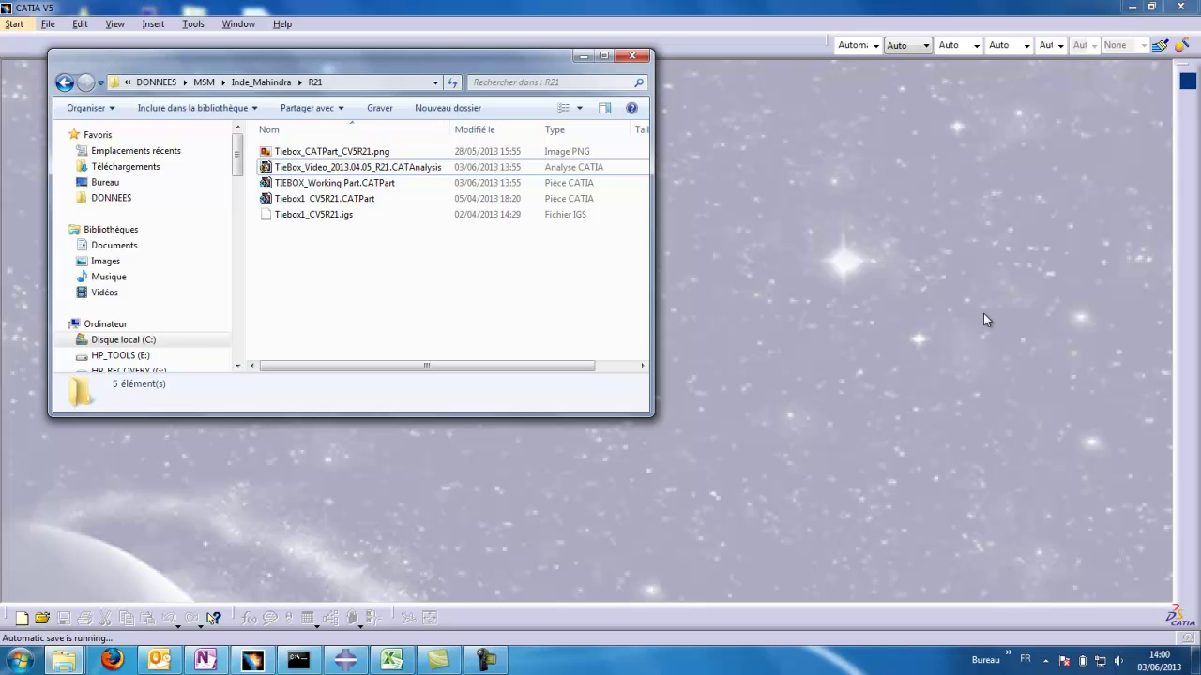
# - Open the TieBox_Video CATAnalysis file, toggle the grey solid display and turn the view
pyautogui.click(367, 171)
pyautogui.doubleClick(402, 175)
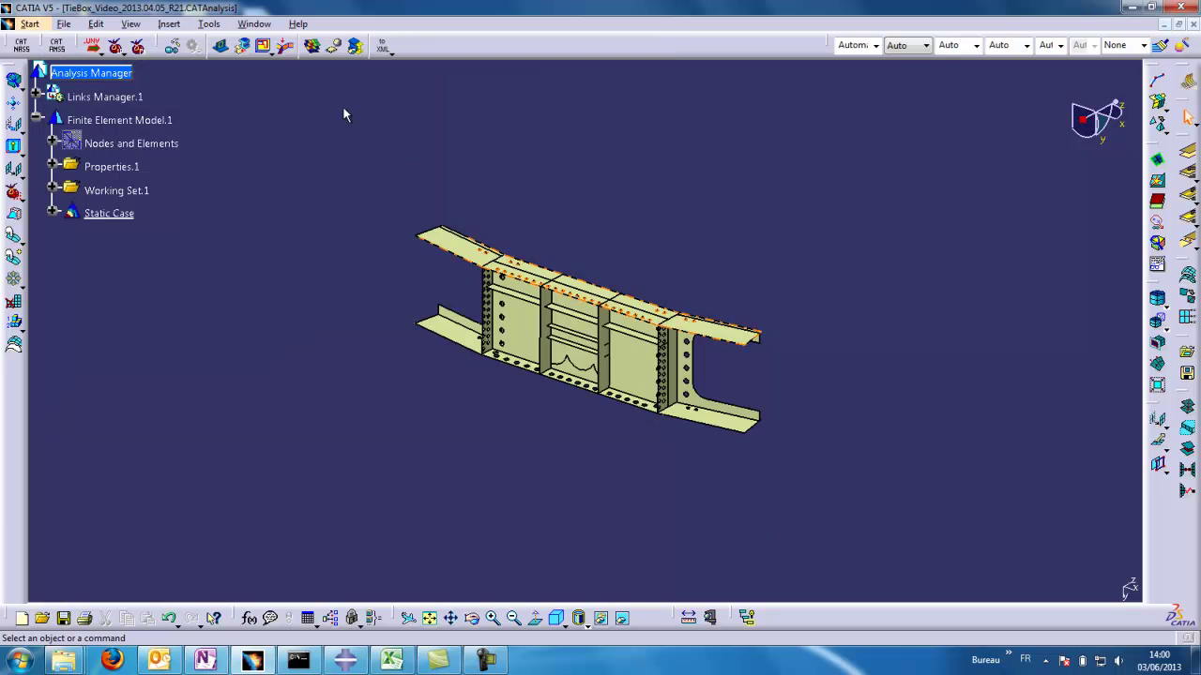
pyautogui.click(356, 47)
pyautogui.moveTo(651, 531); pyautogui.dragTo(627, 388, button='middle')
pyautogui.click(357, 47)
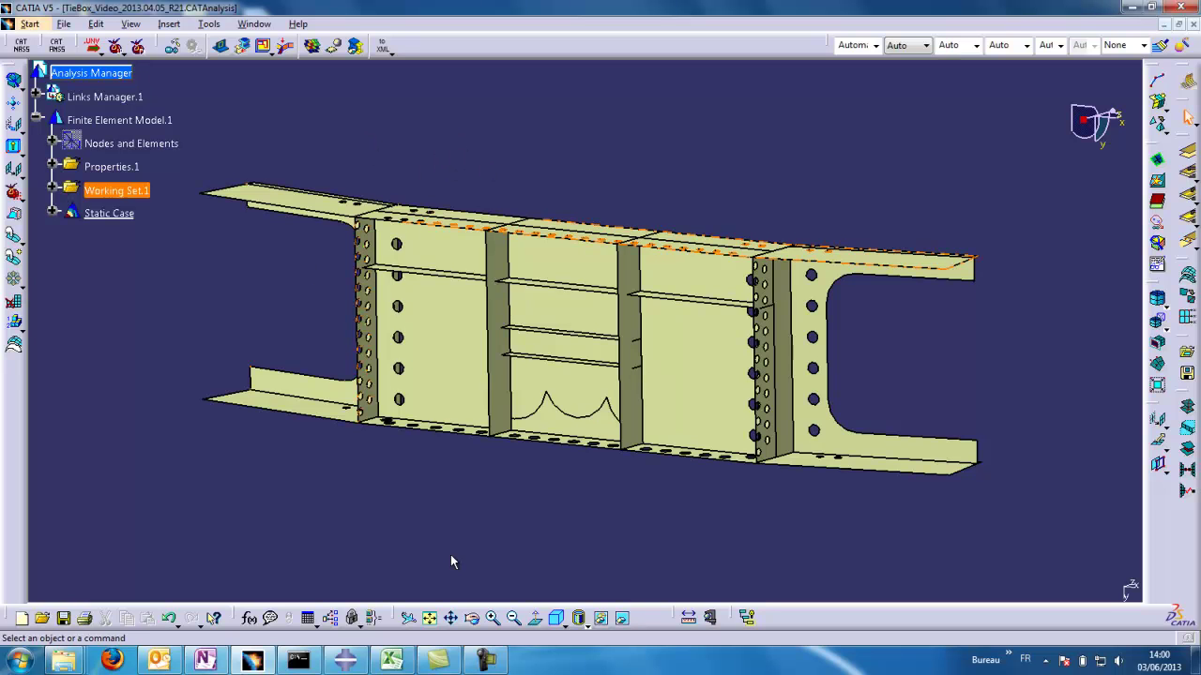
pyautogui.click(52, 166)
pyautogui.click(155, 190)
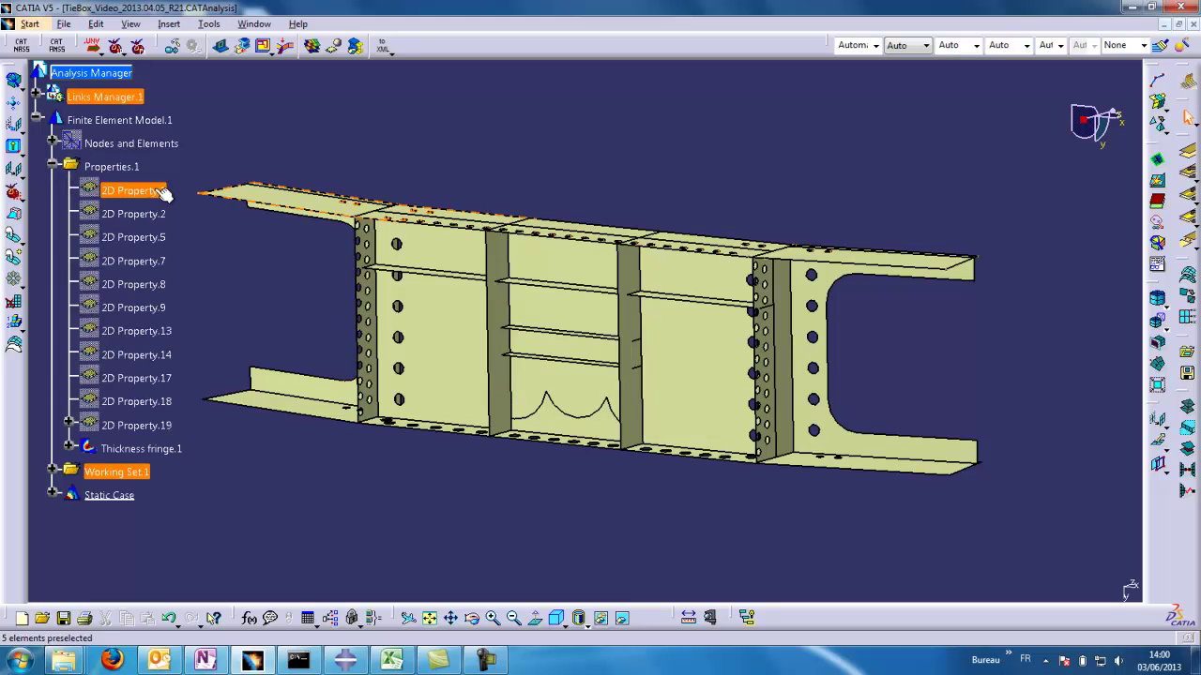
pyautogui.keyDown('shift'); pyautogui.click(131, 425); pyautogui.keyUp('shift')
pyautogui.click(264, 490)
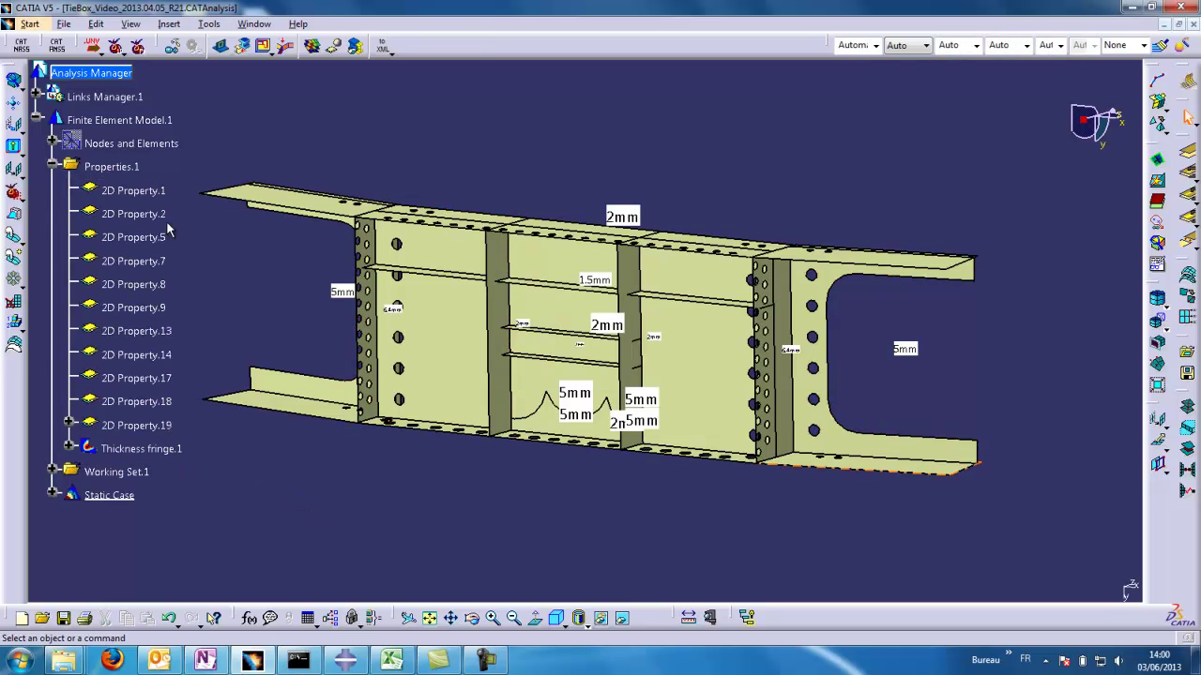
pyautogui.click(53, 166)
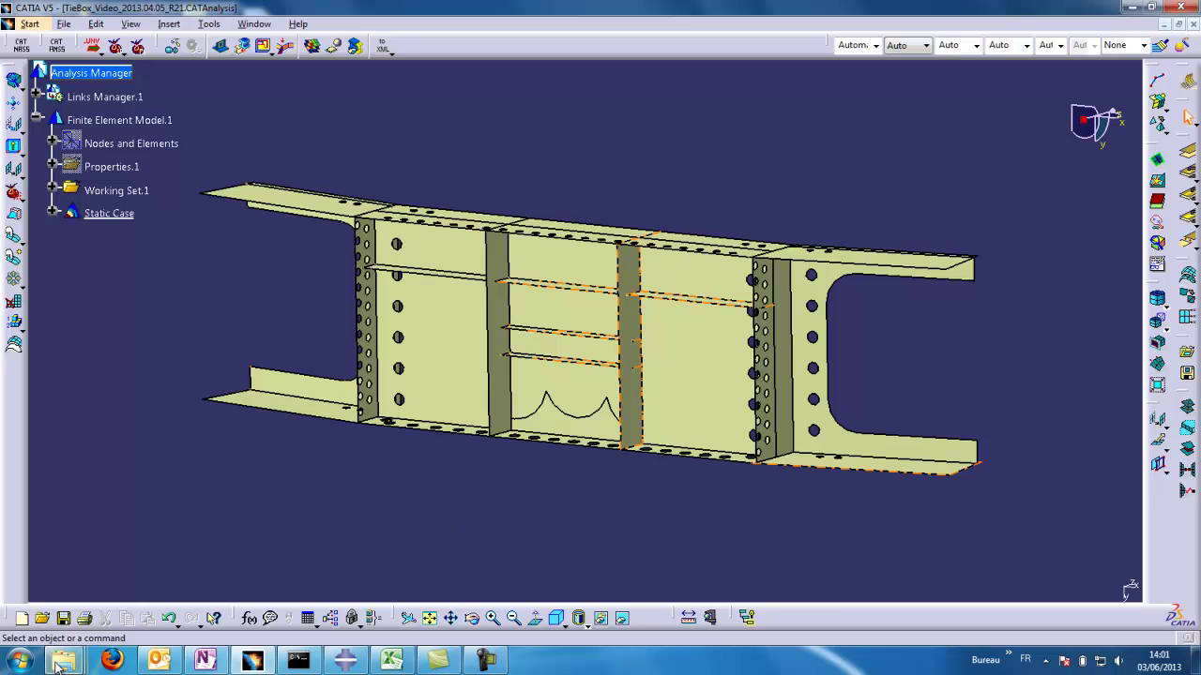
# - Copy the full ExportToXML folder path from Windows Explorer
pyautogui.moveTo(64, 660)
pyautogui.click(102, 584)
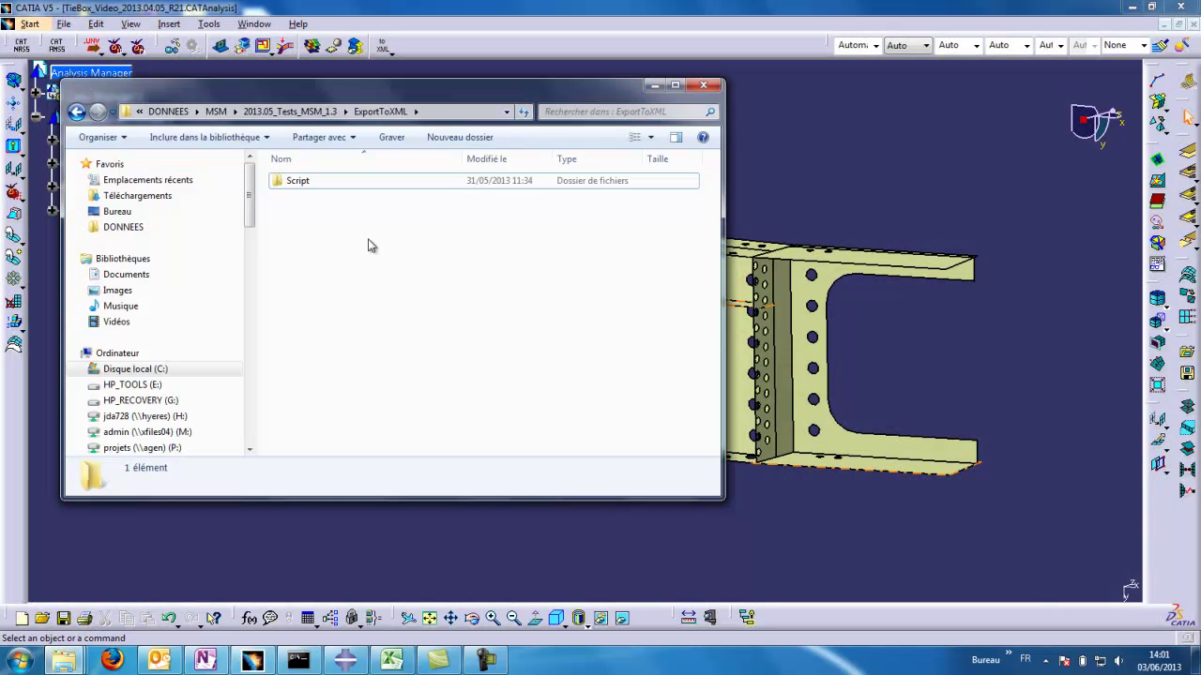
pyautogui.click(451, 111)
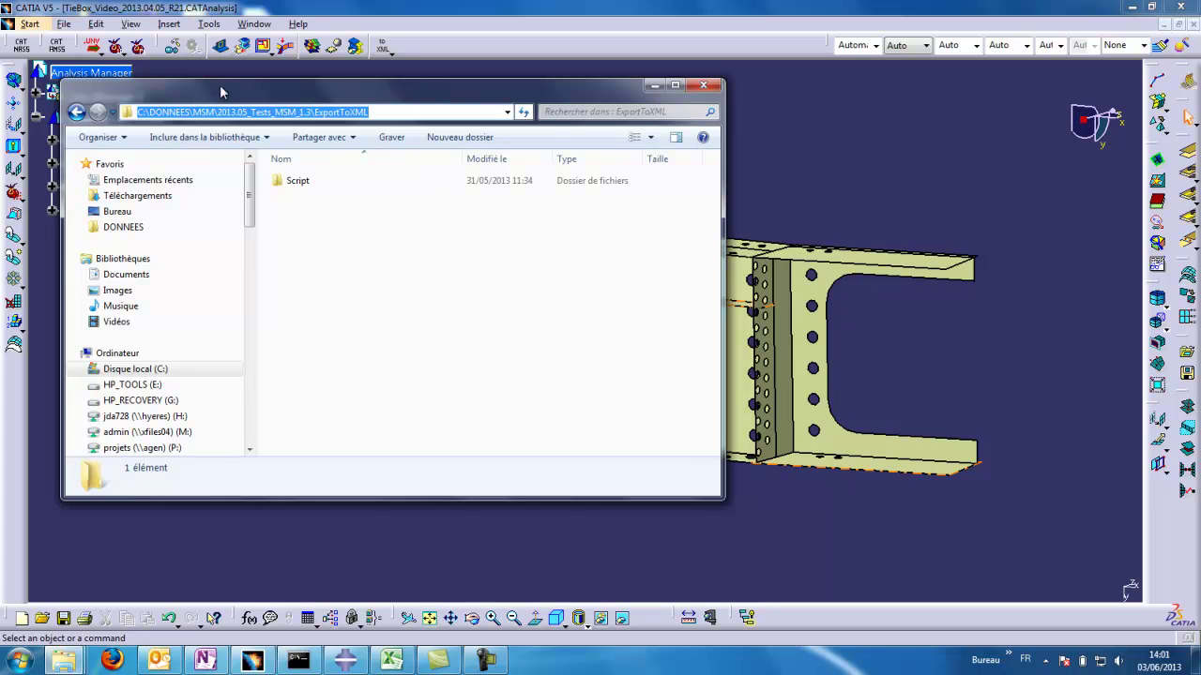
# - Export the tie-box to XML, pasting the ExportToXML path as the Dossier
pyautogui.click(865, 202)
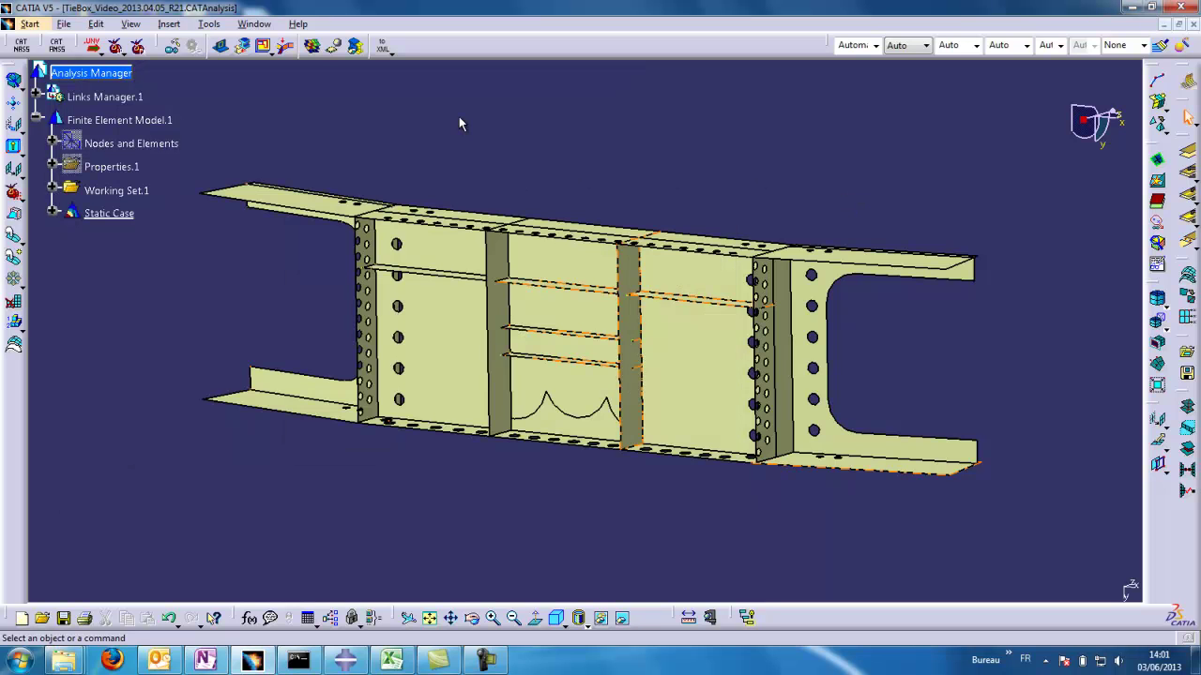
pyautogui.click(384, 49)
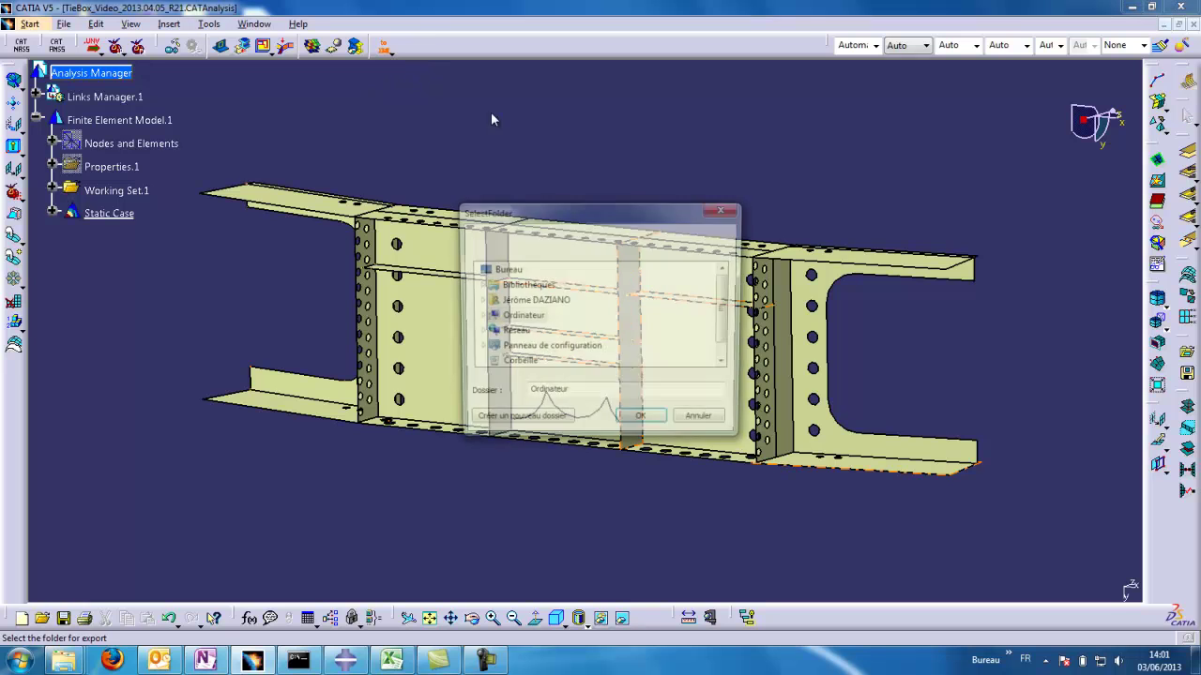
pyautogui.moveTo(560, 387); pyautogui.dragTo(527, 394)
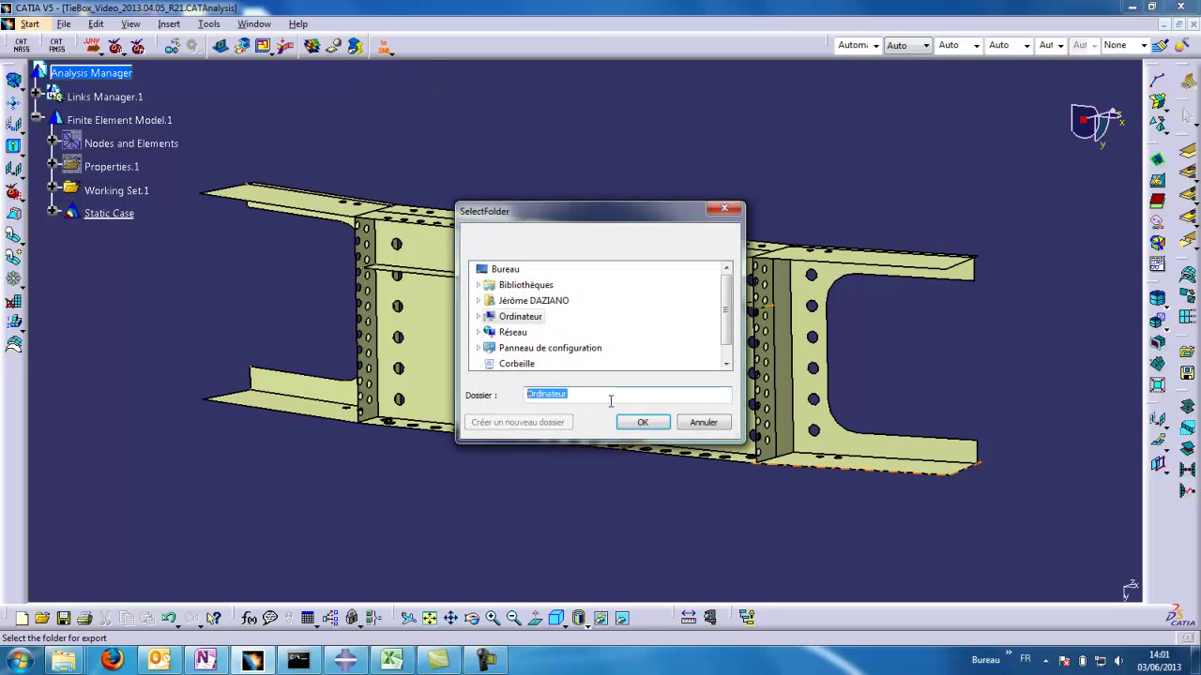
pyautogui.hotkey('ctrl', 'v')
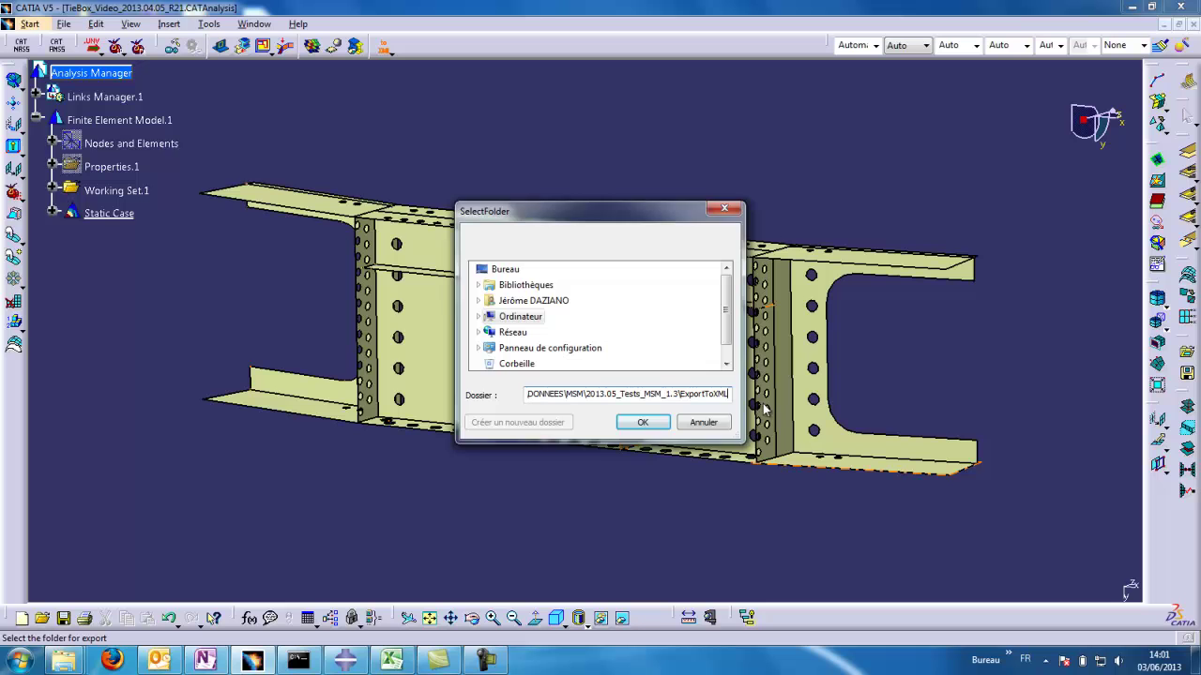
pyautogui.click(642, 423)
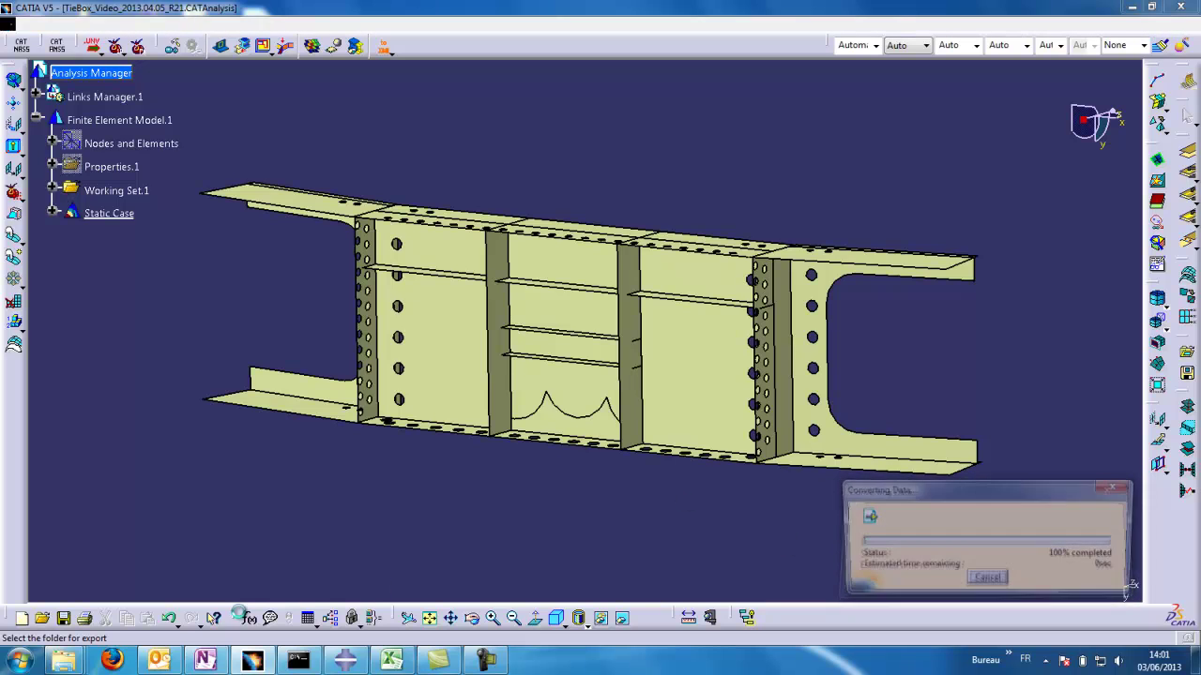
# - Bring forward the ExportToXML folder with the Medial_Surface IGS files and XML_Report.xml
pyautogui.moveTo(63, 659)
pyautogui.click(95, 593)
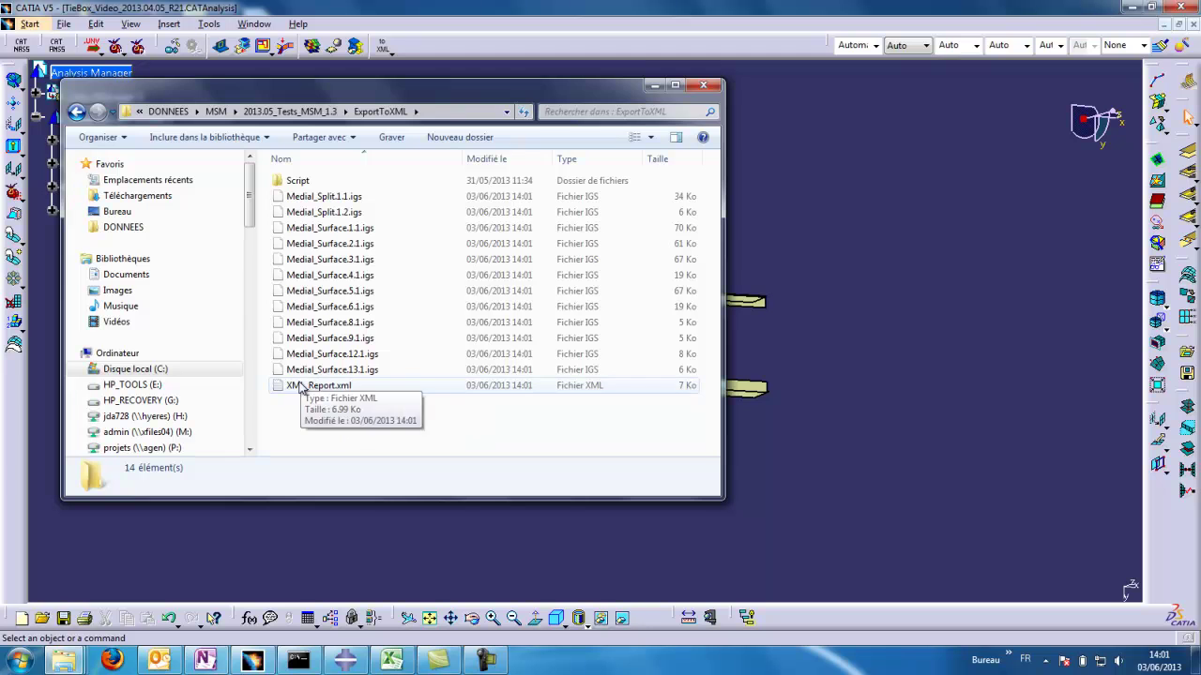
pyautogui.click(324, 422)
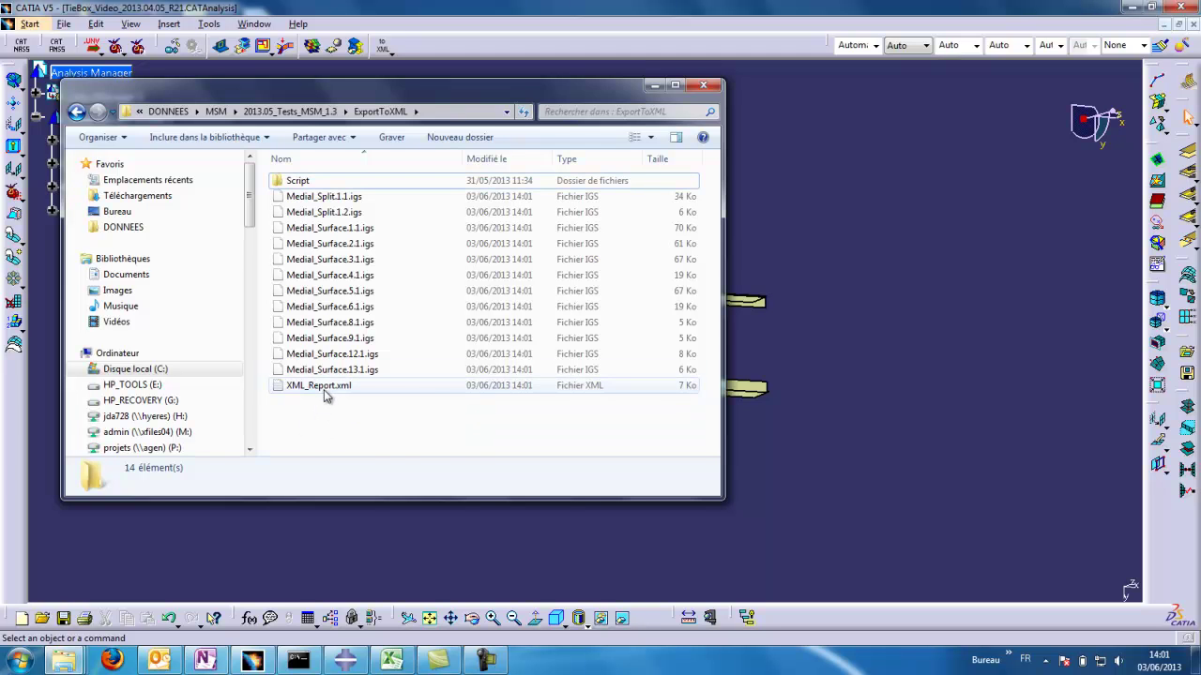
# - Open XML_Report.xml in Notepad++ and scroll through each surface's file, faces and thickness
pyautogui.doubleClick(324, 393)
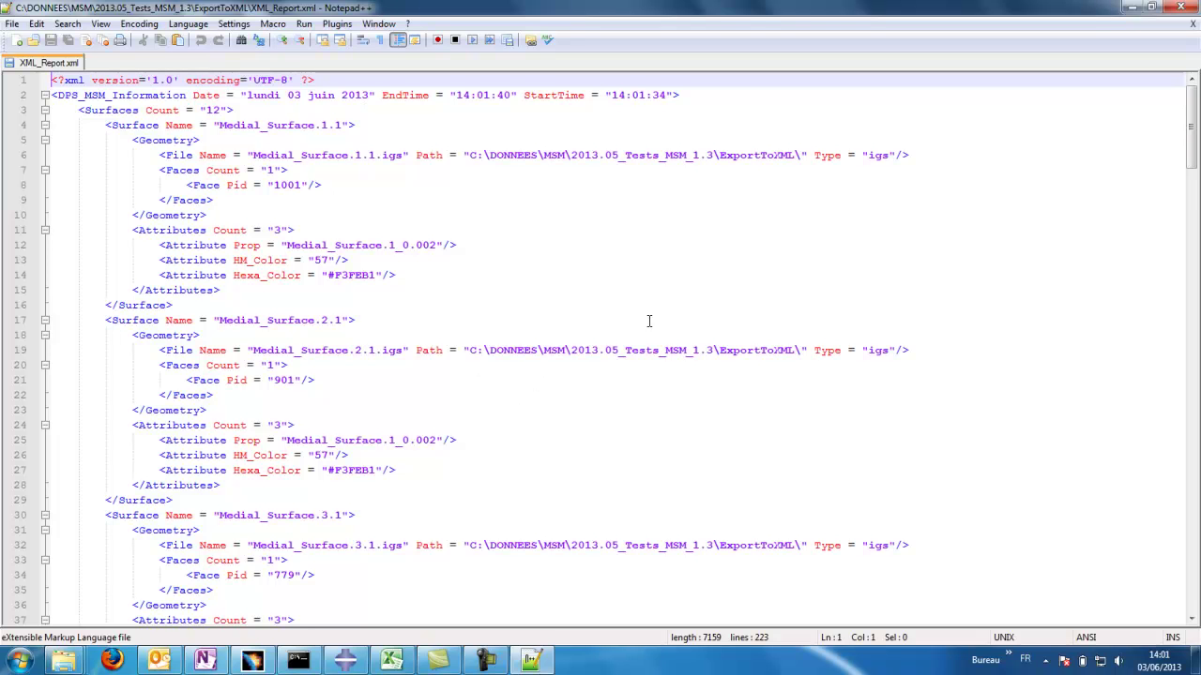
pyautogui.scroll(-20, 648, 320)
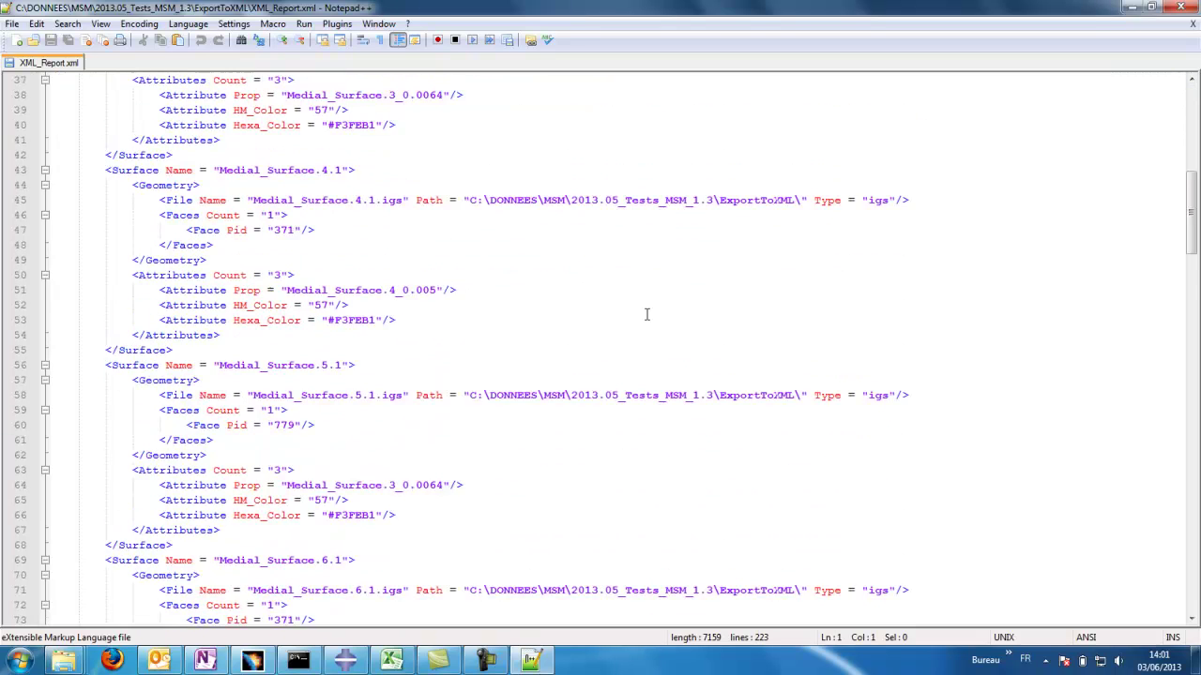
pyautogui.scroll(-4, 645, 343)
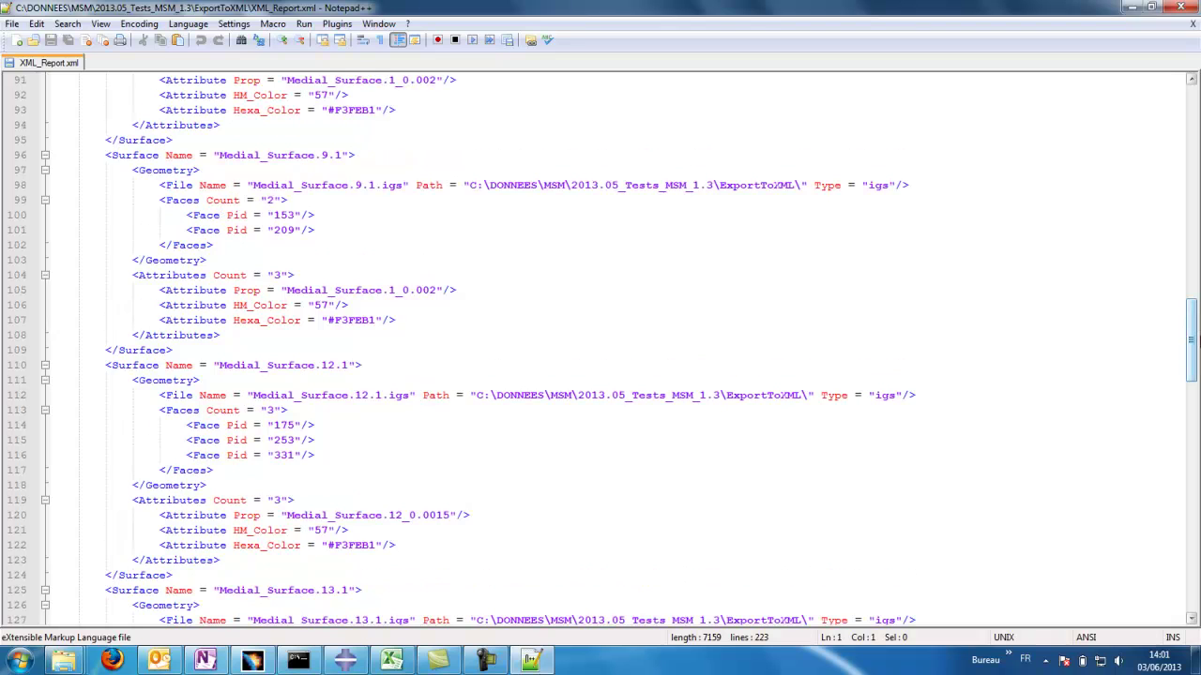
pyautogui.moveTo(1191, 340); pyautogui.dragTo(1084, 136)
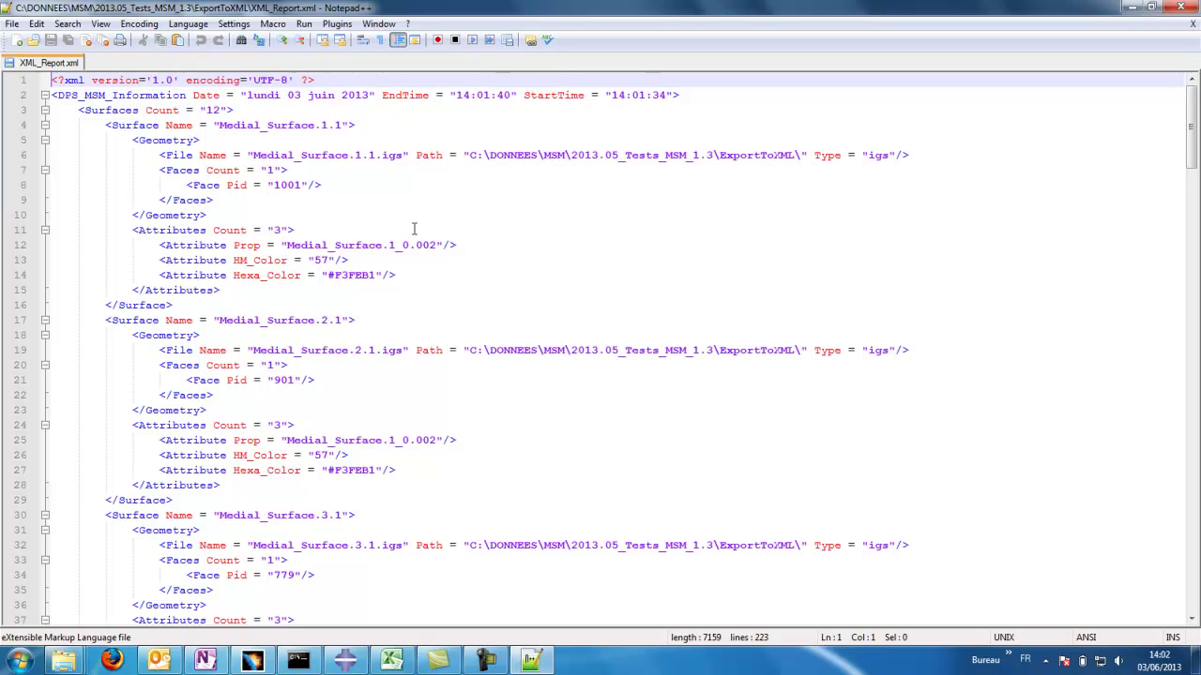
# - Close XML_Report.xml and open the Script folder inside ExportToXML
pyautogui.click(1180, 7)
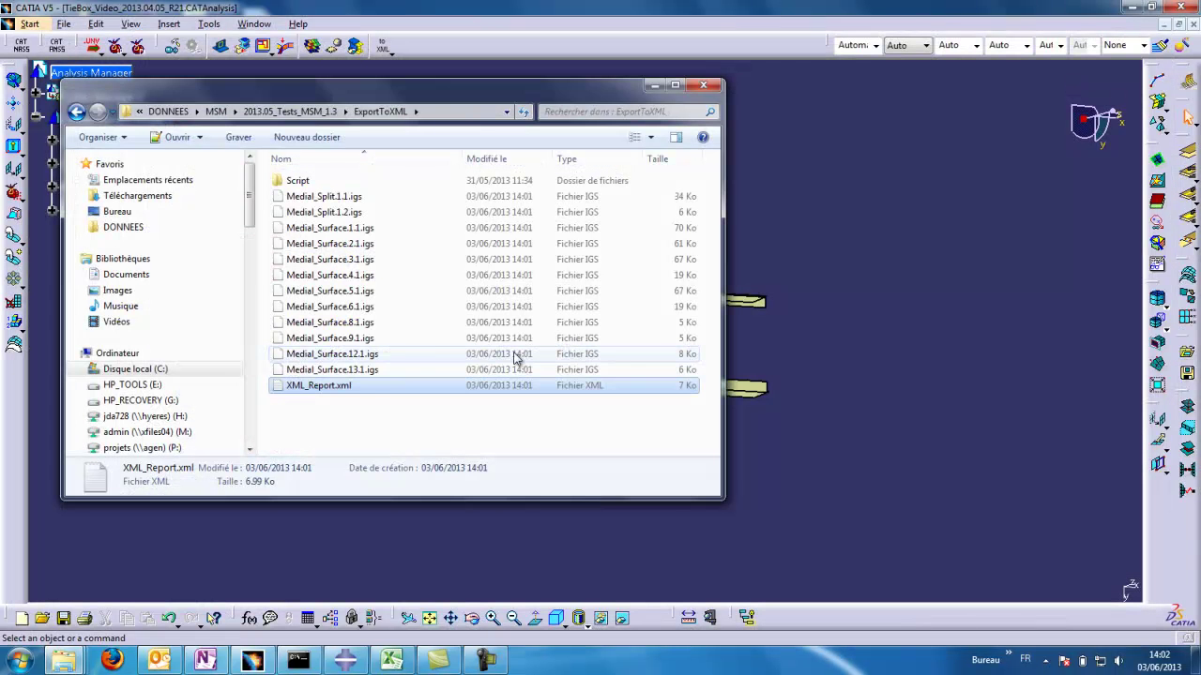
pyautogui.click(322, 442)
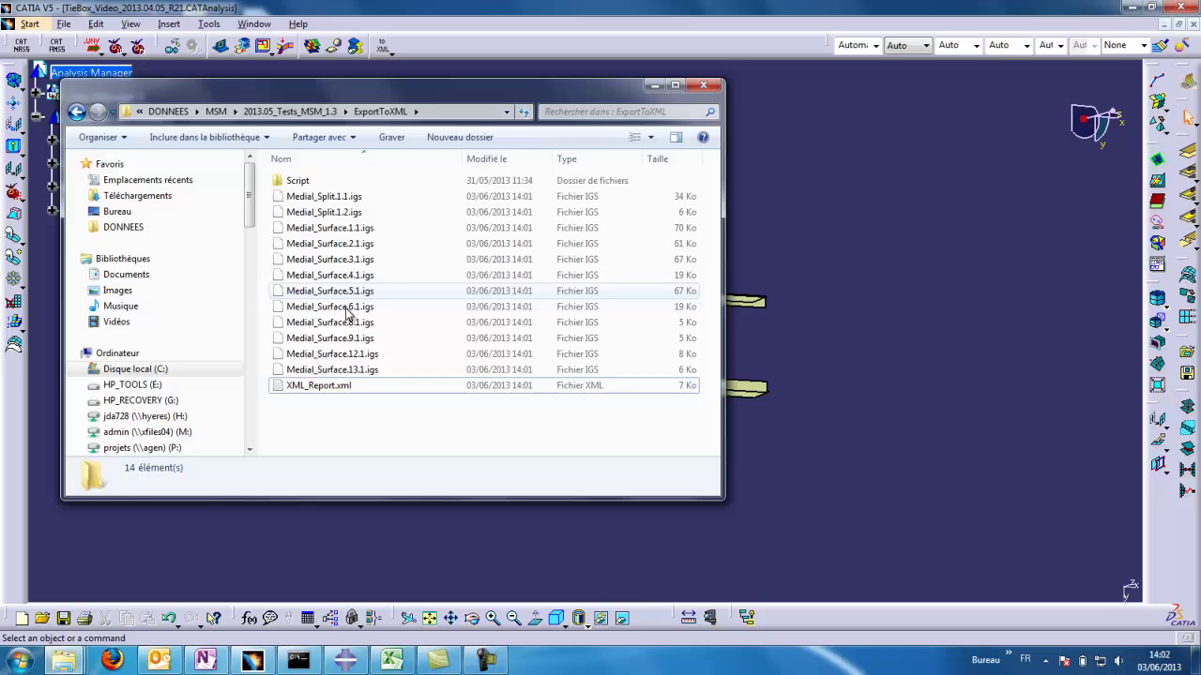
pyautogui.click(299, 185)
pyautogui.doubleClick(298, 184)
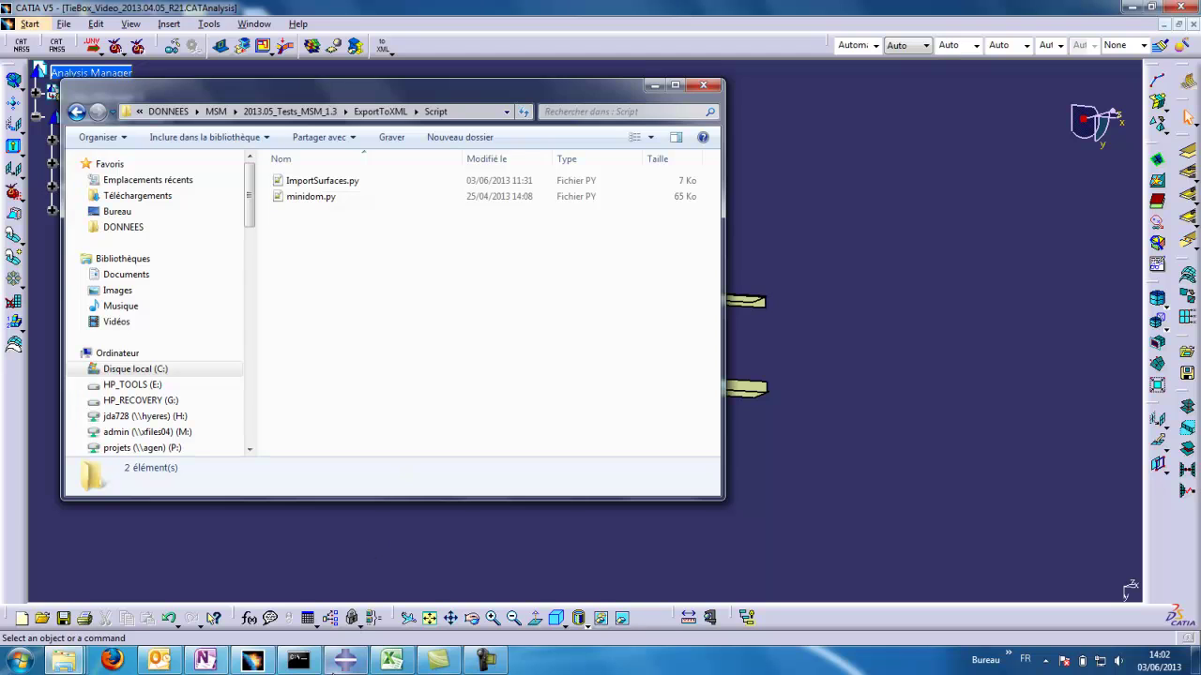
# - Glance at Abaqus/CAE, then return to the Script folder and locate ImportSurfaces.py
pyautogui.click(345, 660)
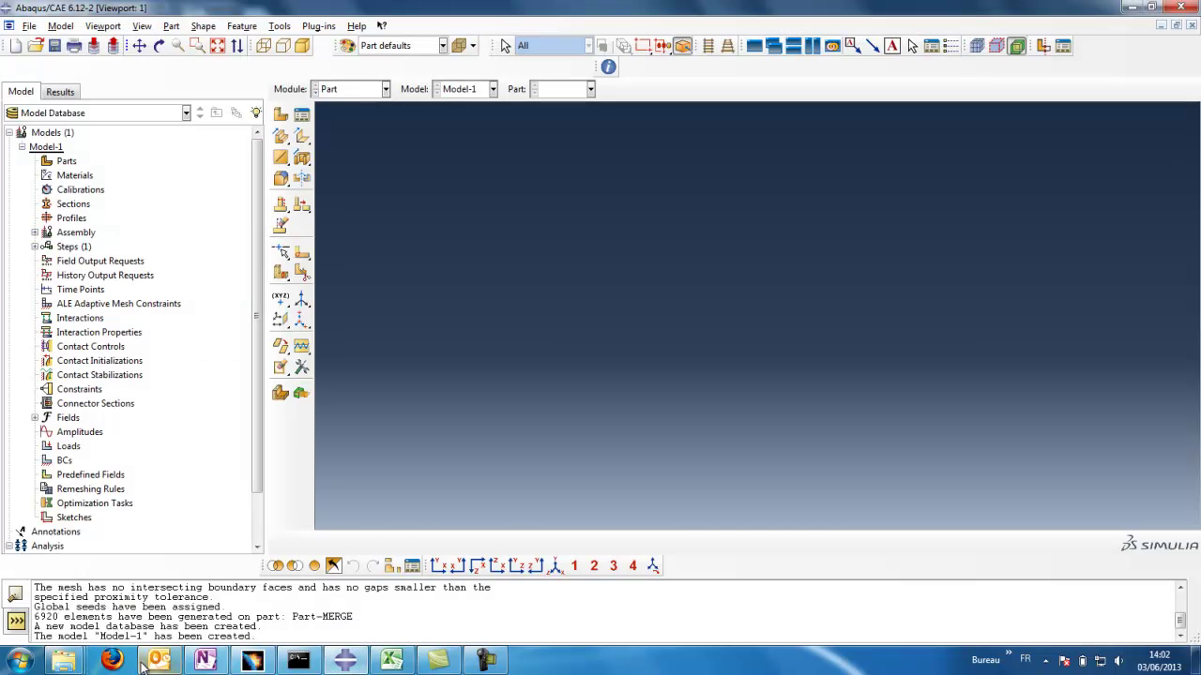
pyautogui.moveTo(64, 661)
pyautogui.click(145, 621)
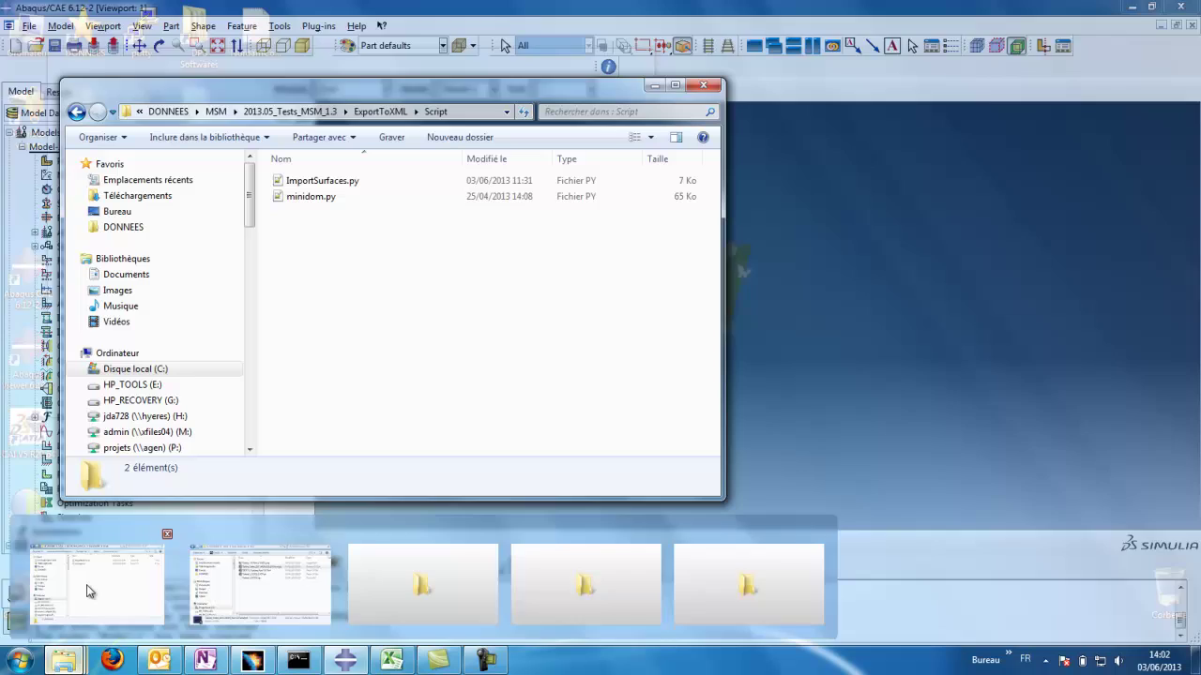
pyautogui.click(339, 183)
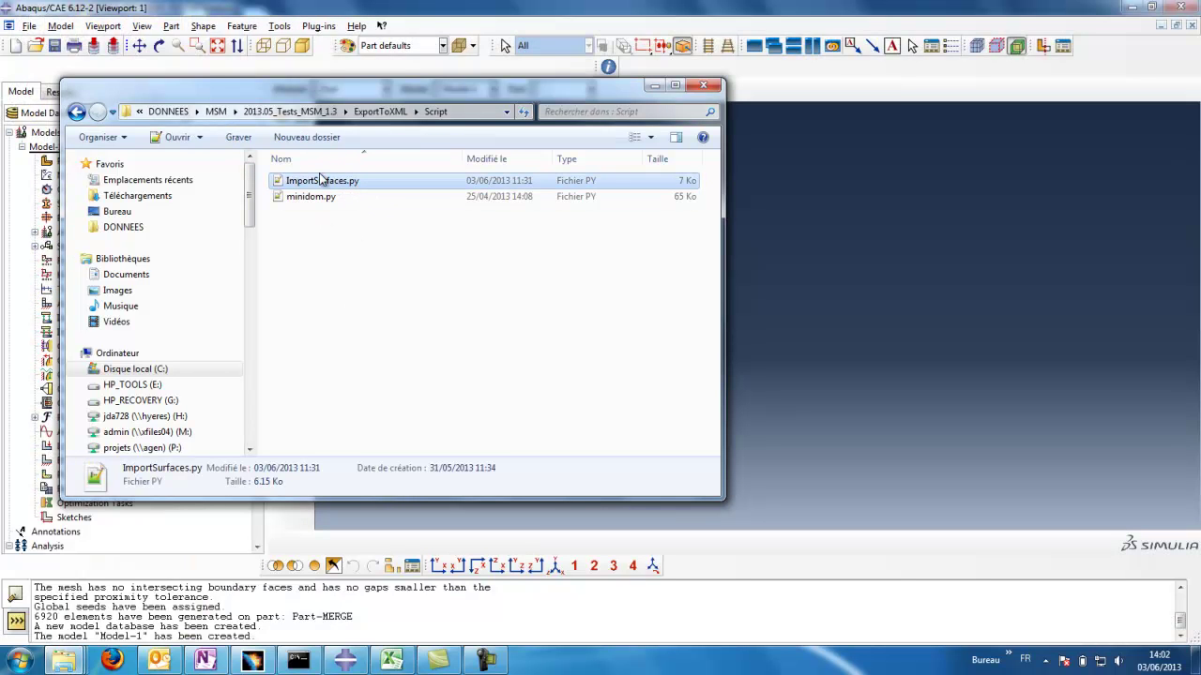
pyautogui.click(398, 303)
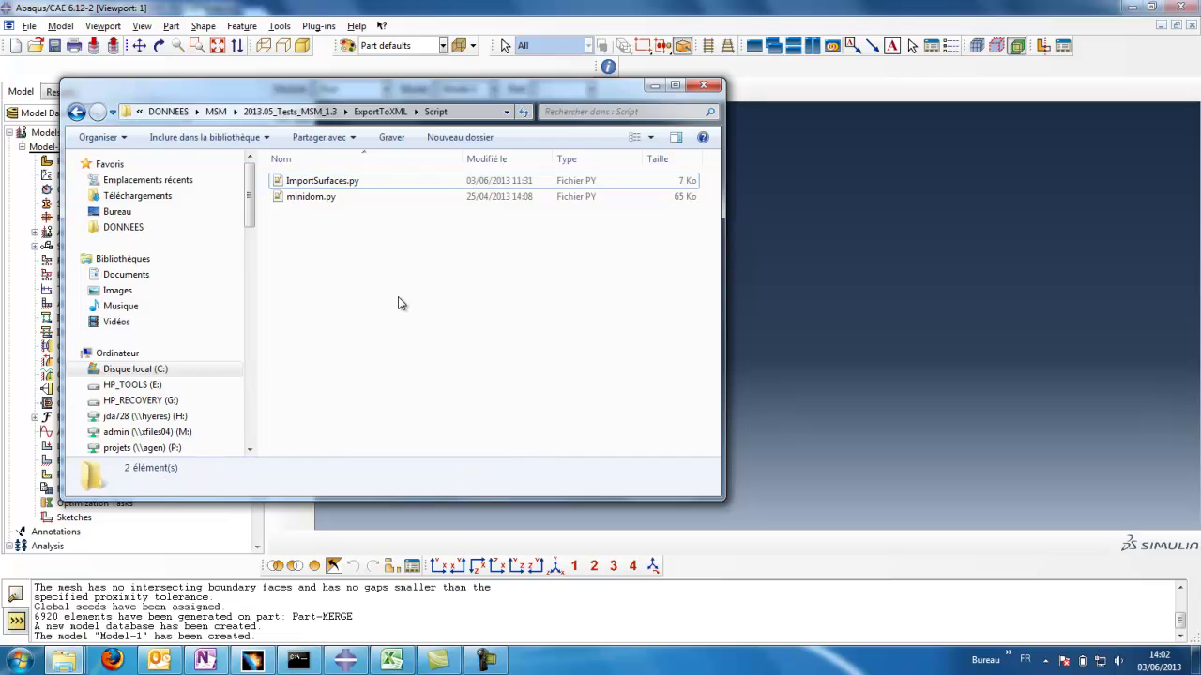
# - Go back up to ExportToXML, review XML_Report.xml, and bring Abaqus/CAE to the front
pyautogui.press('BackSpace')
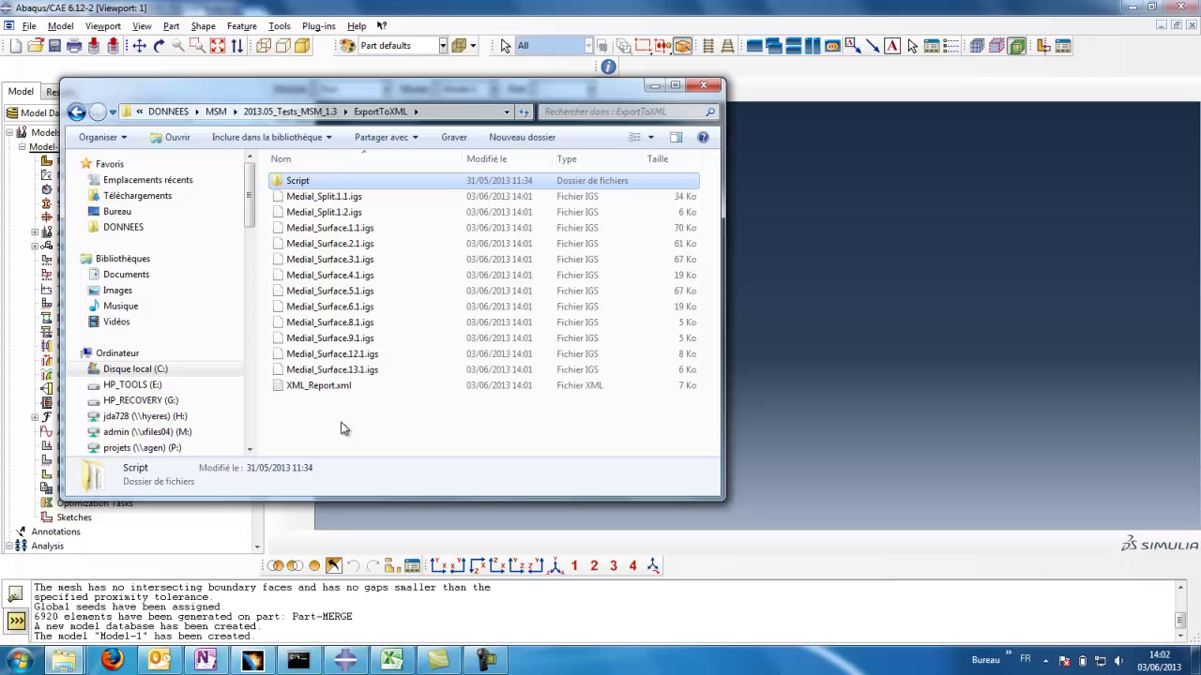
pyautogui.click(304, 387)
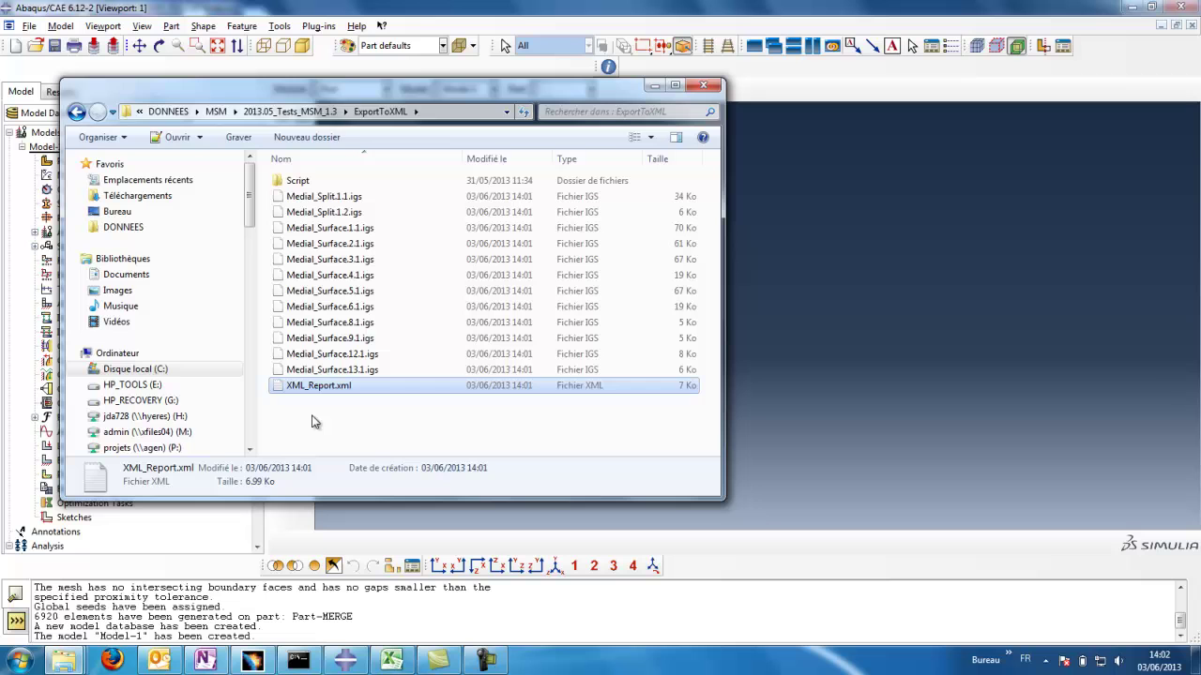
pyautogui.click(320, 419)
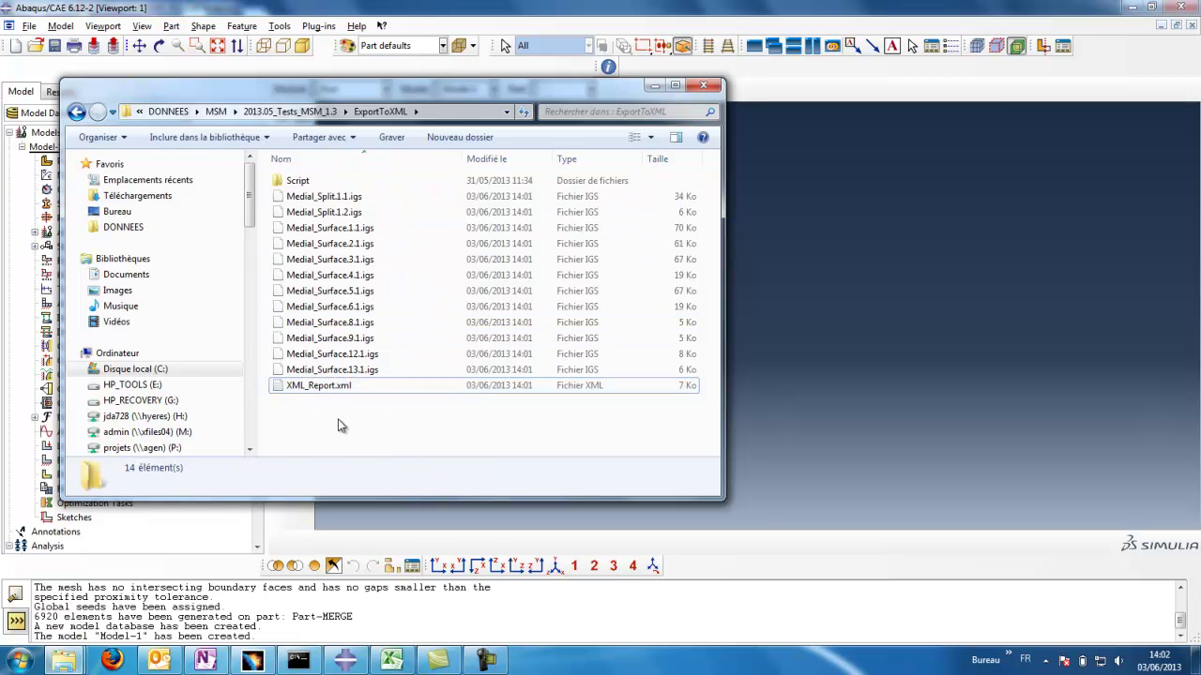
pyautogui.click(825, 343)
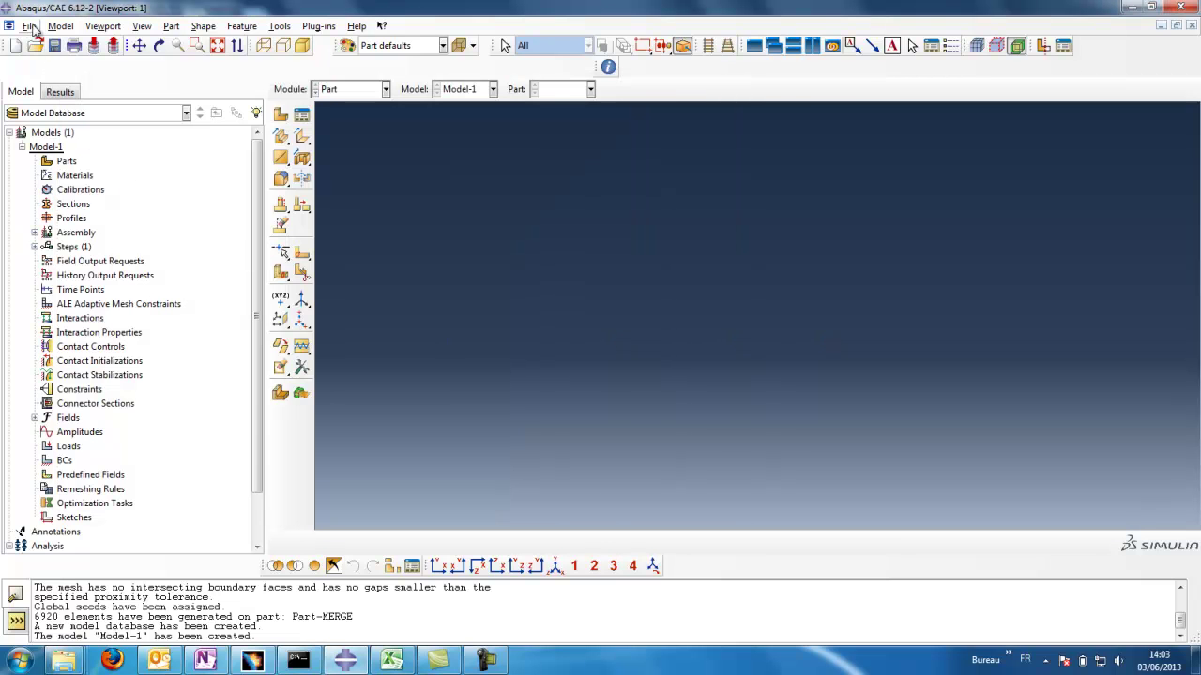
# - Run the ImportSurfaces.py script from the Script folder via File > Run Script
pyautogui.doubleClick(66, 163)
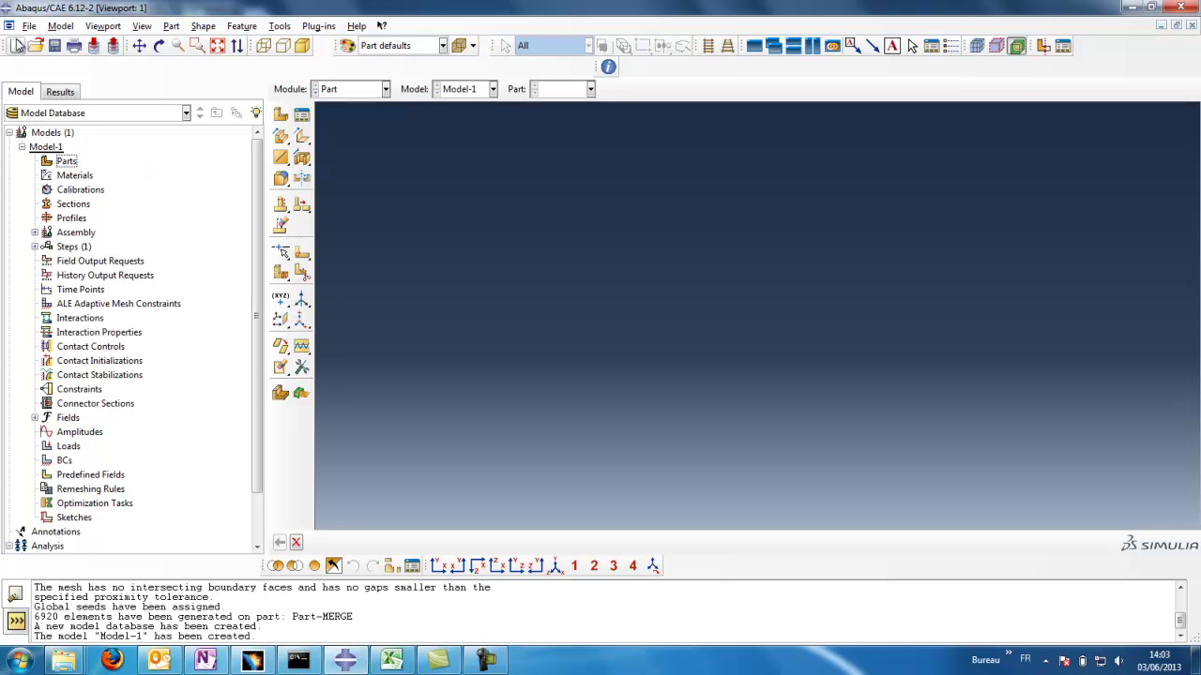
pyautogui.click(29, 25)
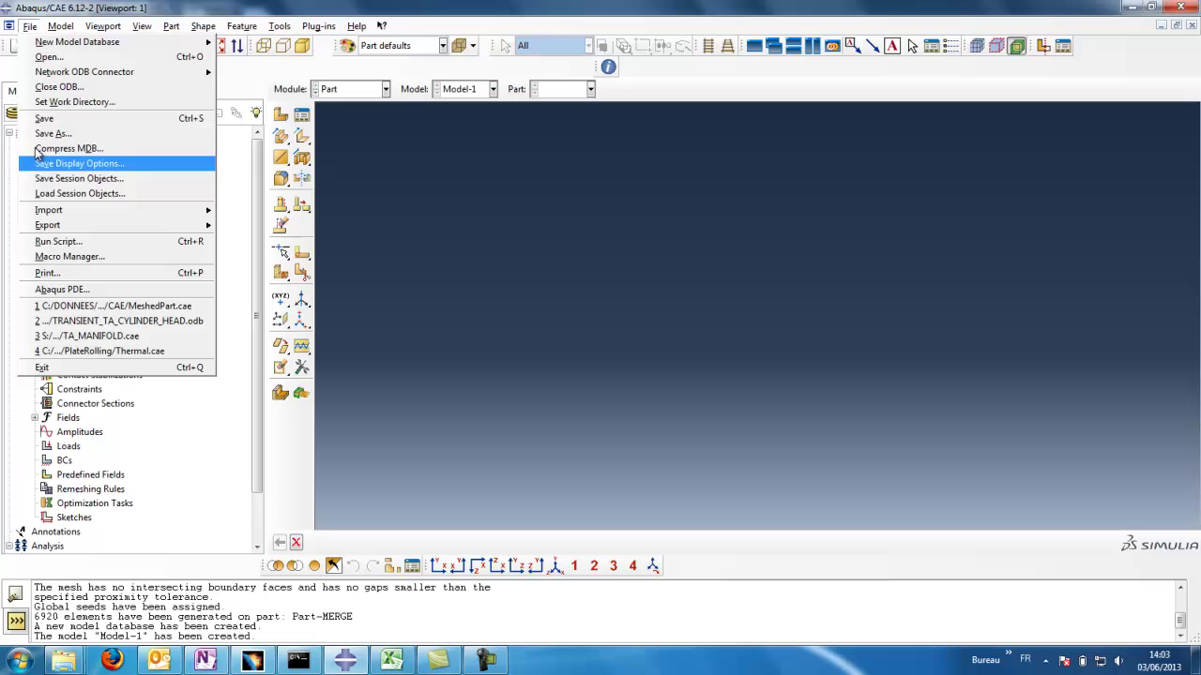
pyautogui.click(75, 242)
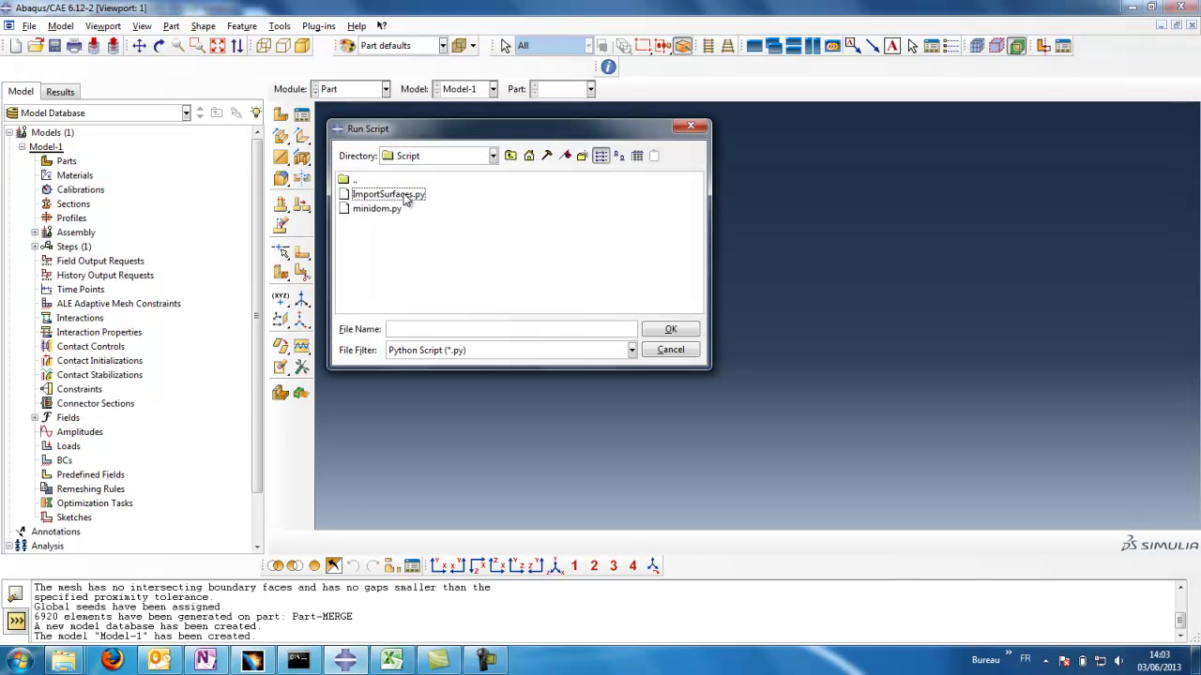
pyautogui.click(493, 157)
pyautogui.click(493, 157)
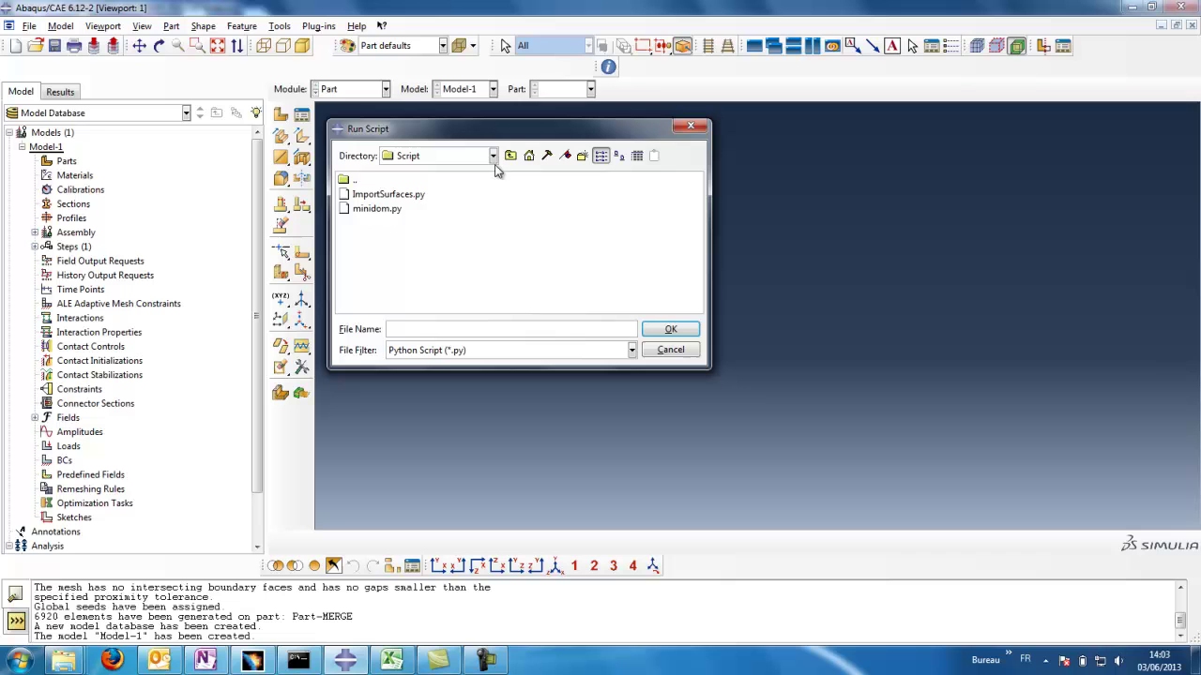
pyautogui.click(394, 196)
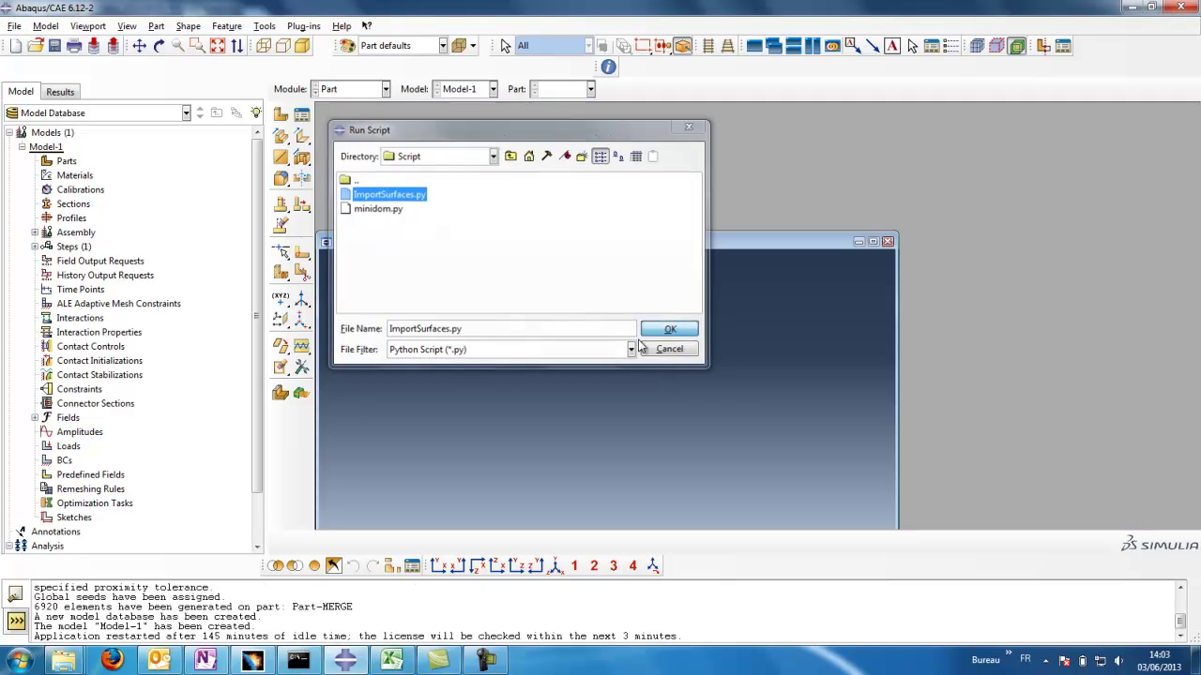
pyautogui.click(668, 332)
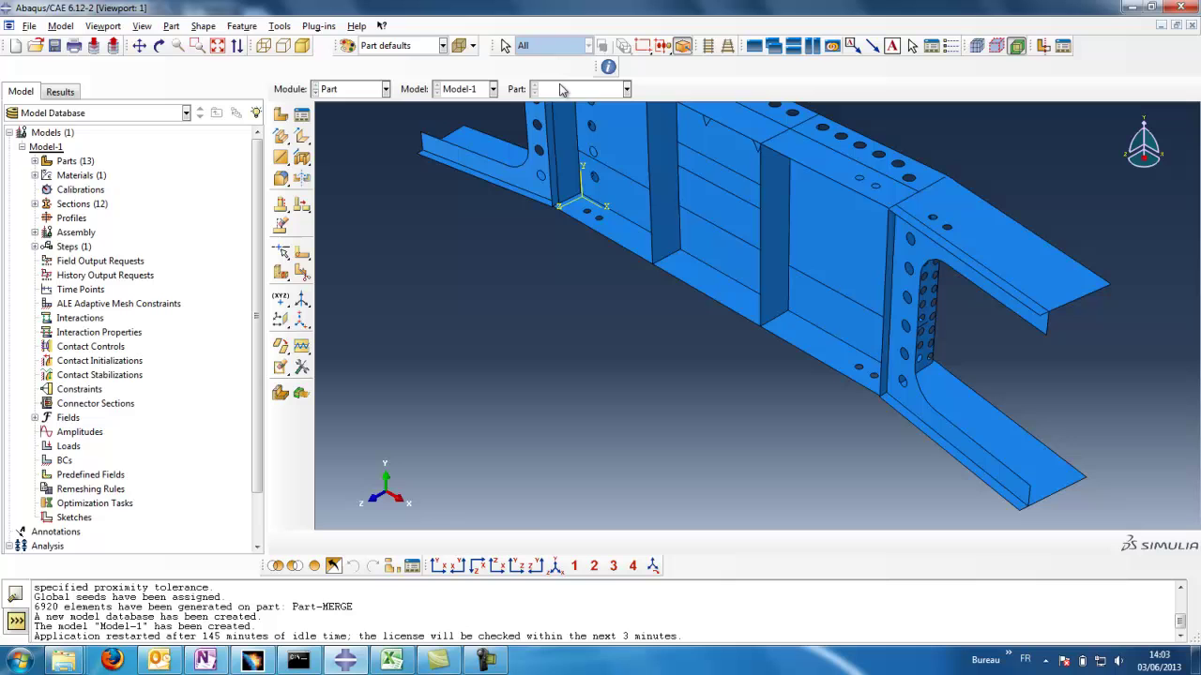
# - Display the merged part Part-MERGE fitted in the viewport
pyautogui.click(566, 89)
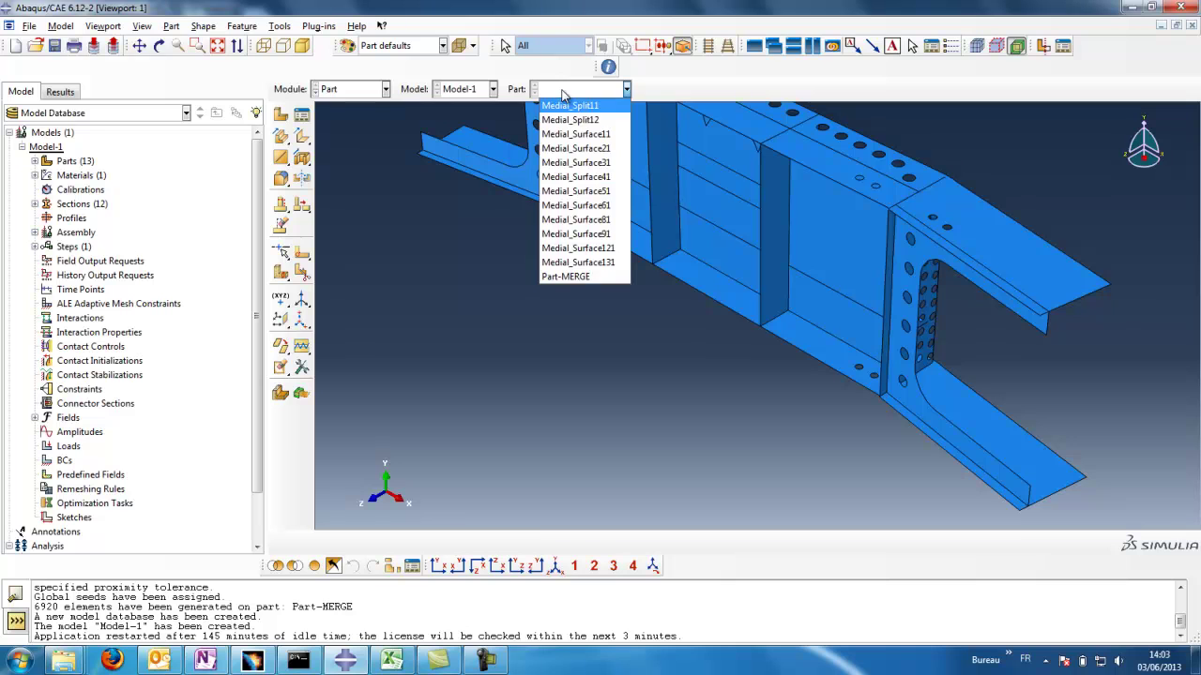
pyautogui.click(568, 276)
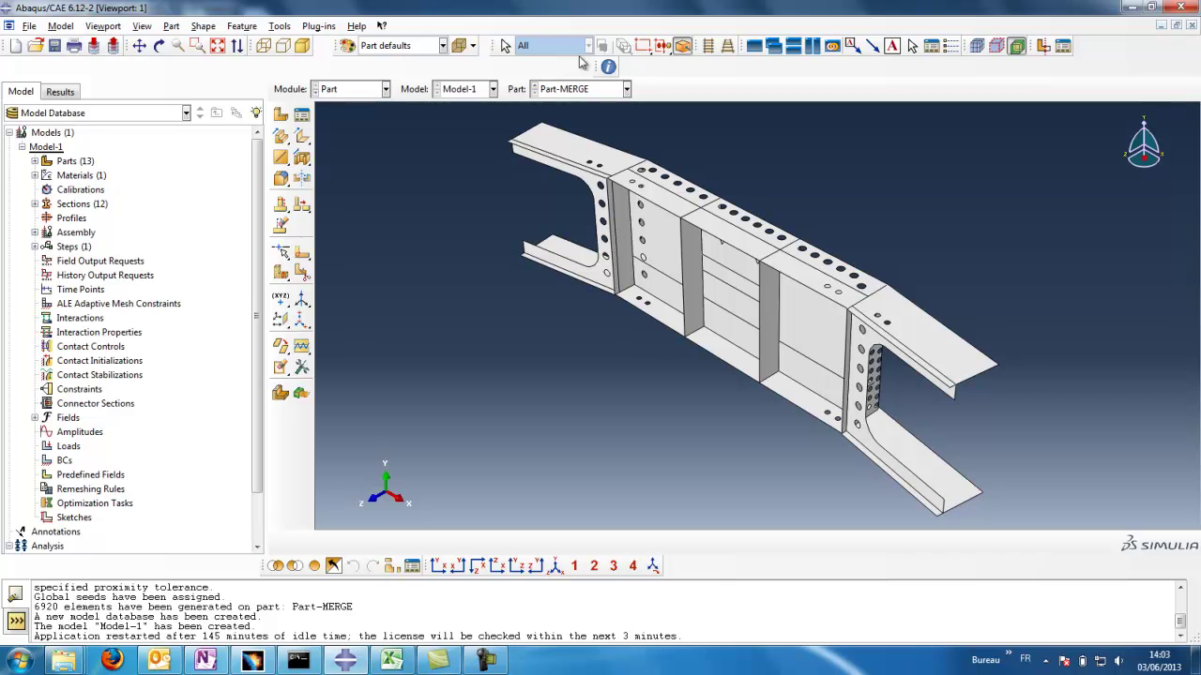
pyautogui.click(708, 46)
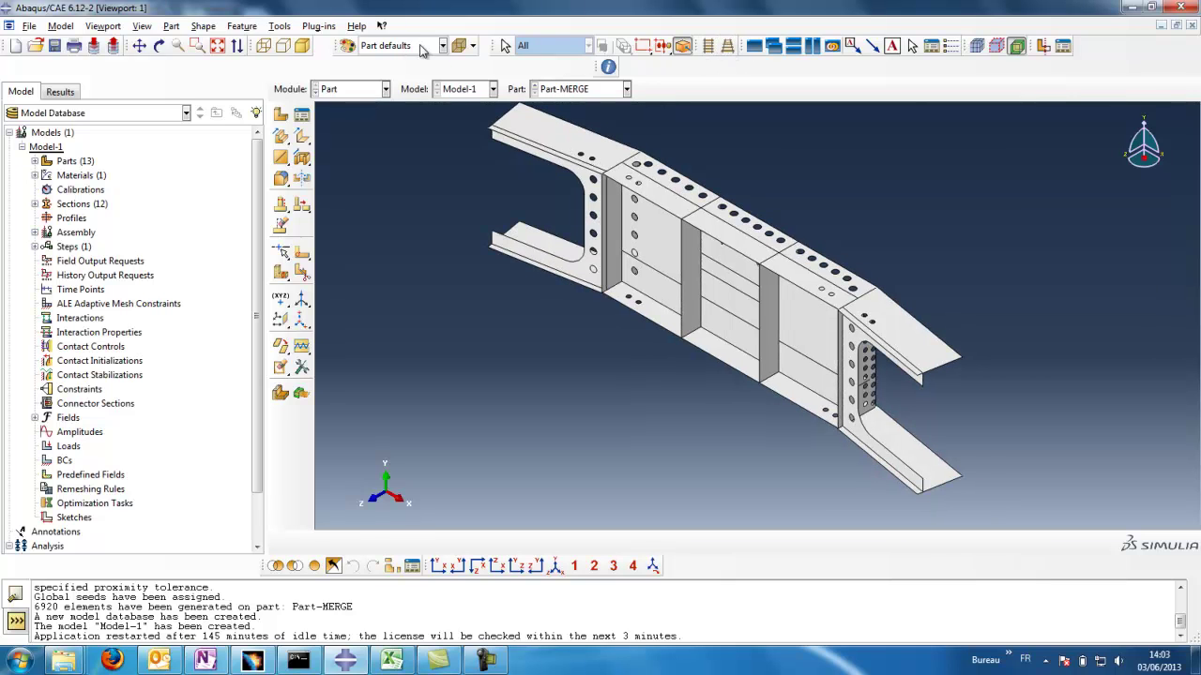
# - Colour Part-MERGE by Sections, view it from underneath, and move on to the Property module
pyautogui.click(422, 46)
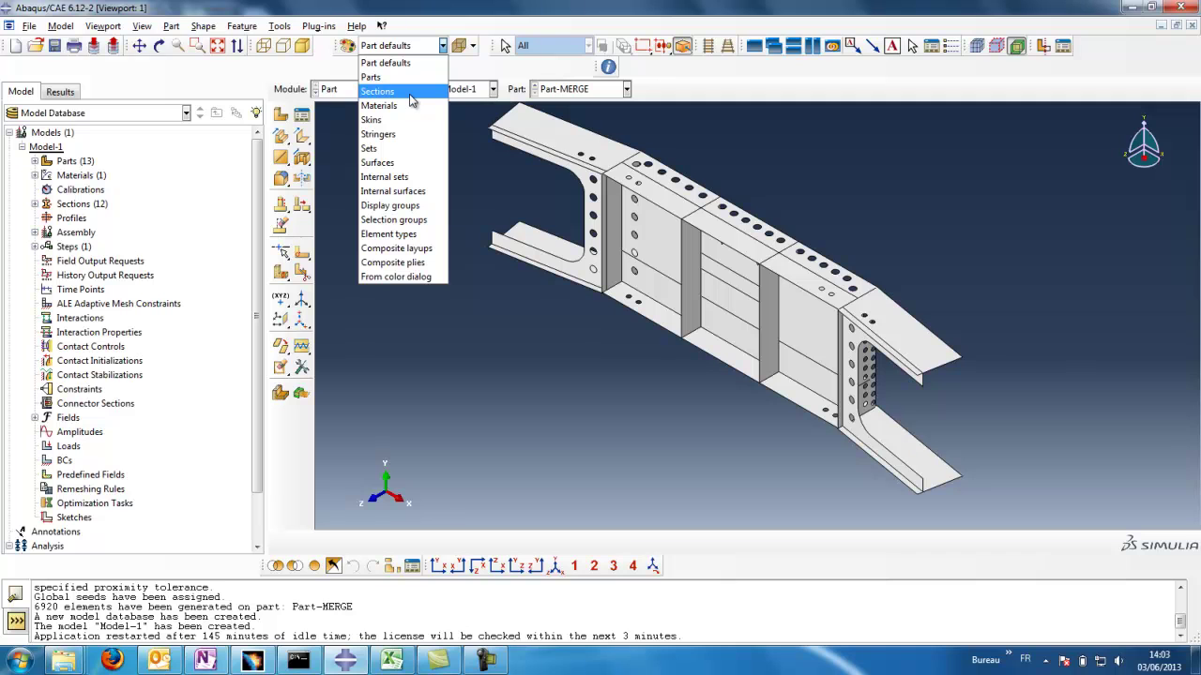
pyautogui.click(409, 92)
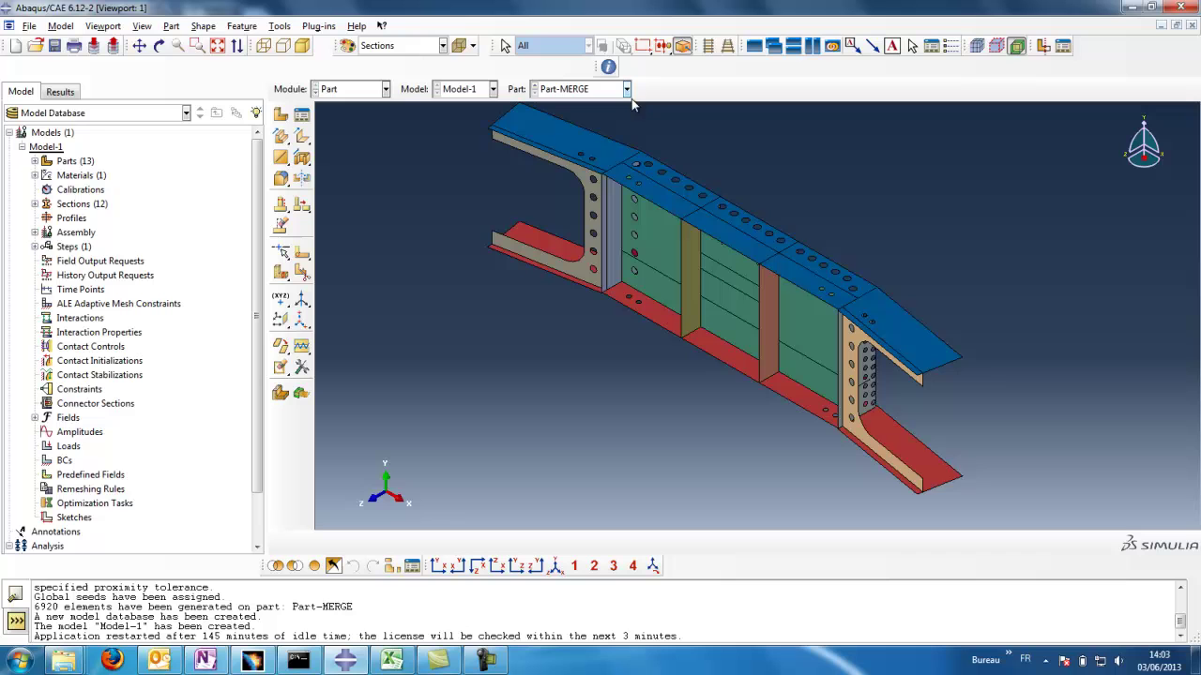
pyautogui.click(216, 45)
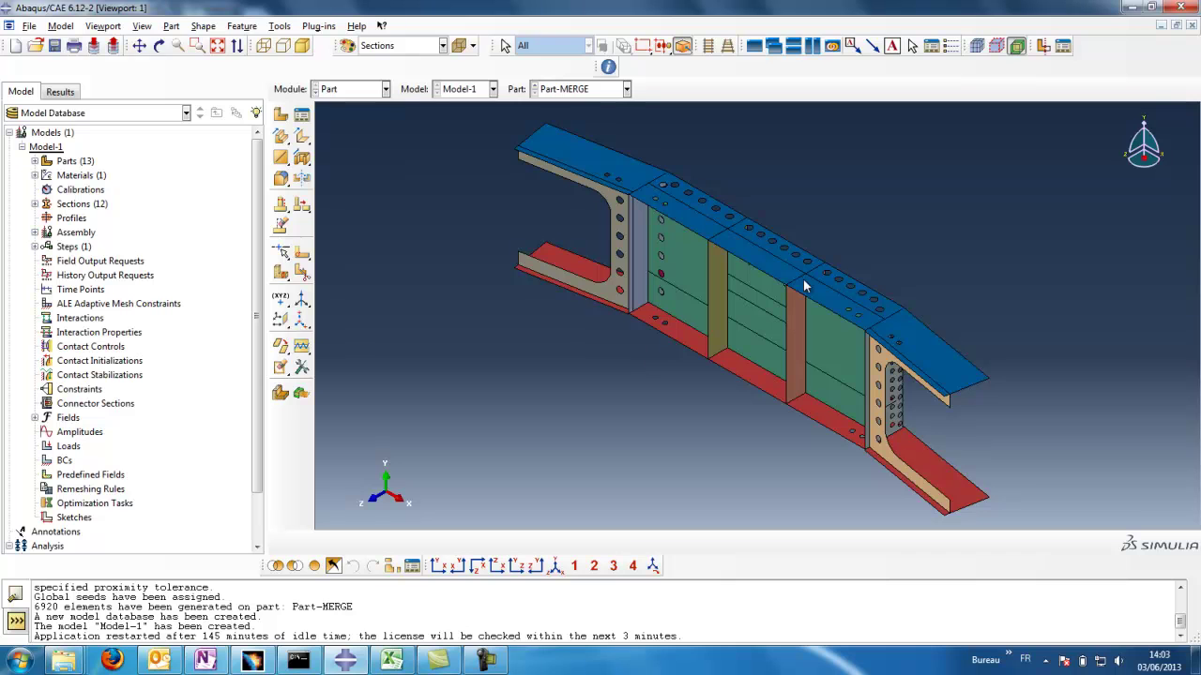
pyautogui.click(574, 565)
pyautogui.scroll(1, 680, 397)
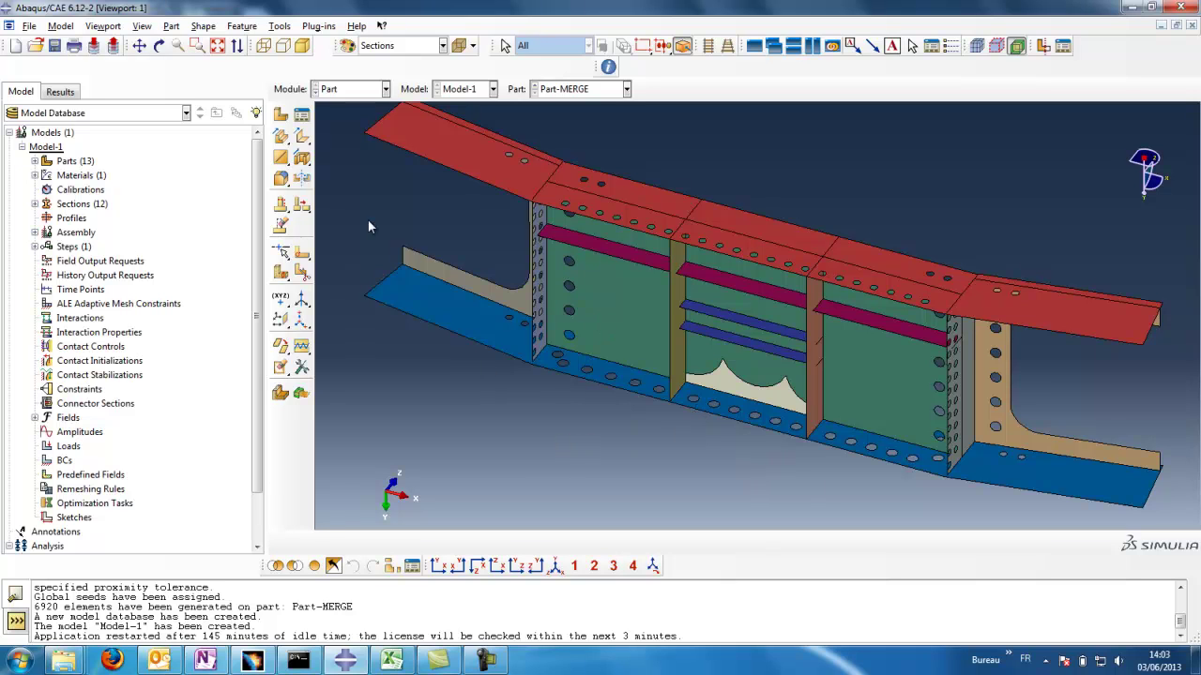
pyautogui.click(347, 89)
pyautogui.click(342, 114)
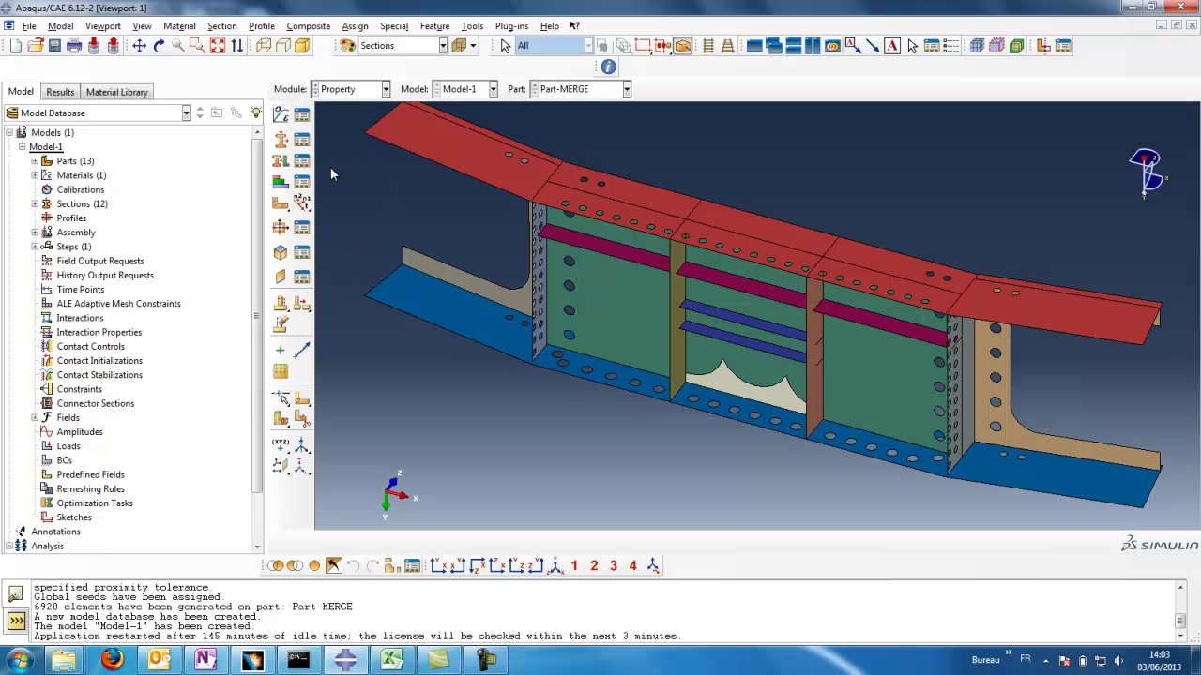
pyautogui.click(301, 139)
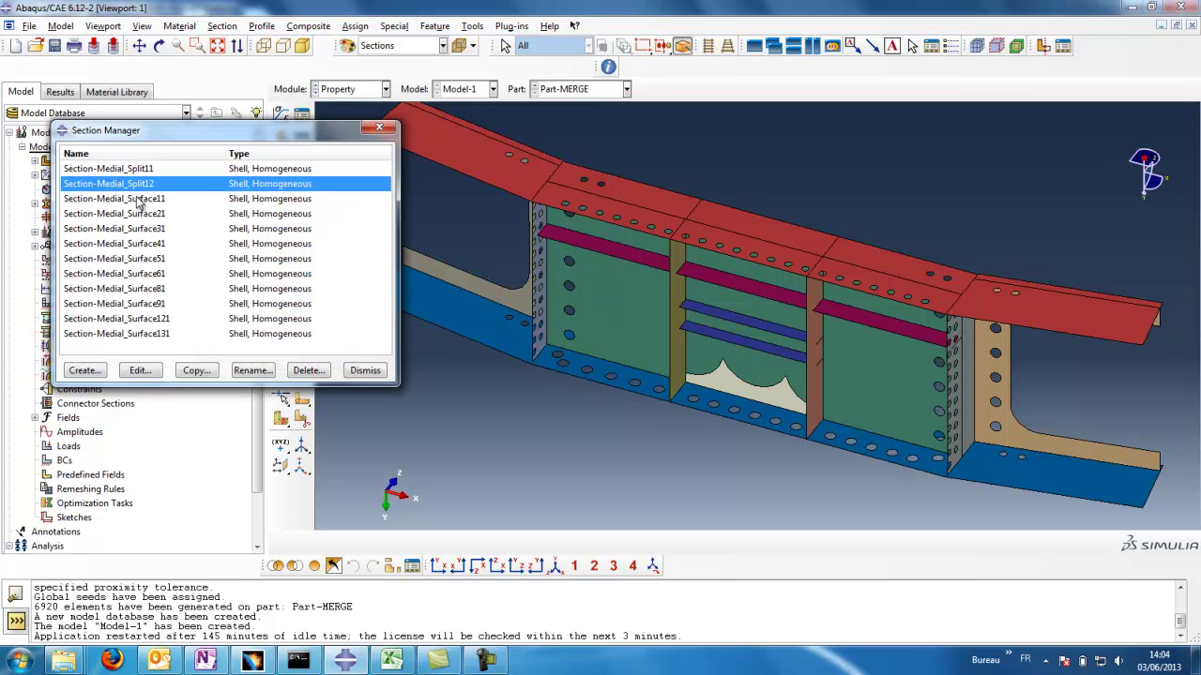
pyautogui.moveTo(116, 384); pyautogui.dragTo(124, 424)
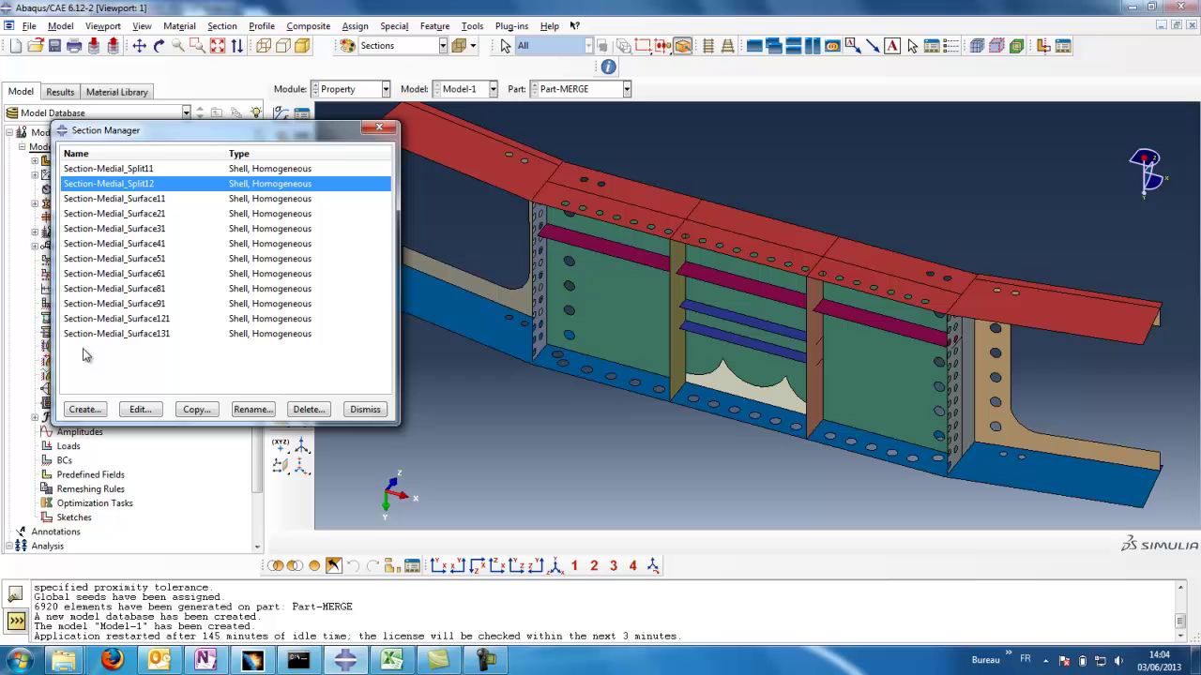
pyautogui.click(145, 172)
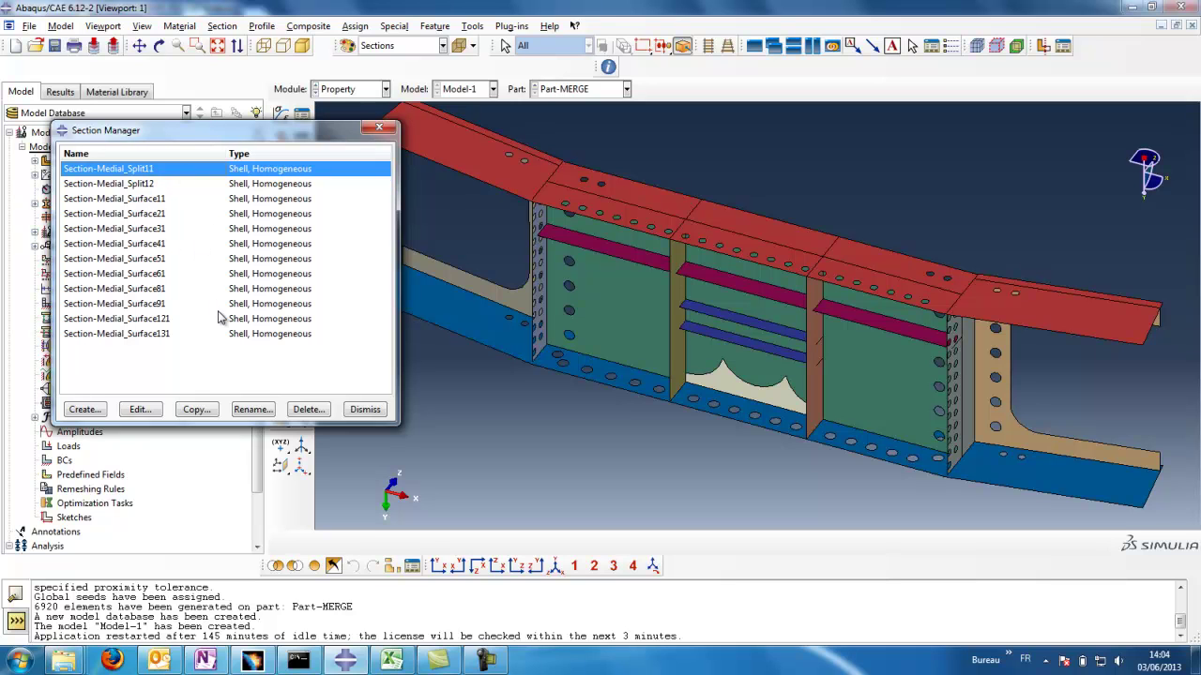
pyautogui.click(365, 410)
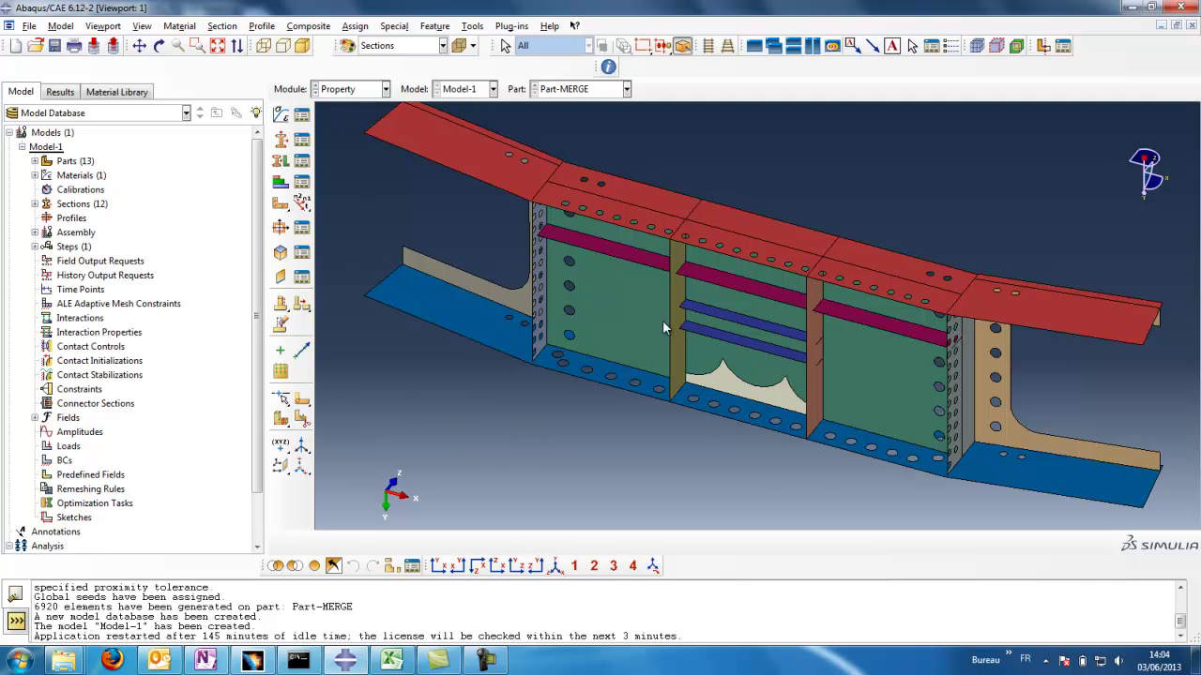
pyautogui.moveTo(691, 339)
pyautogui.keyDown('ctrl'); pyautogui.keyDown('alt'); pyautogui.mouseDown(button='middle')
pyautogui.moveTo(619, 385)
pyautogui.moveTo(633, 398)
pyautogui.moveTo(672, 353)
pyautogui.mouseUp(button='middle'); pyautogui.keyUp('alt'); pyautogui.keyUp('ctrl')
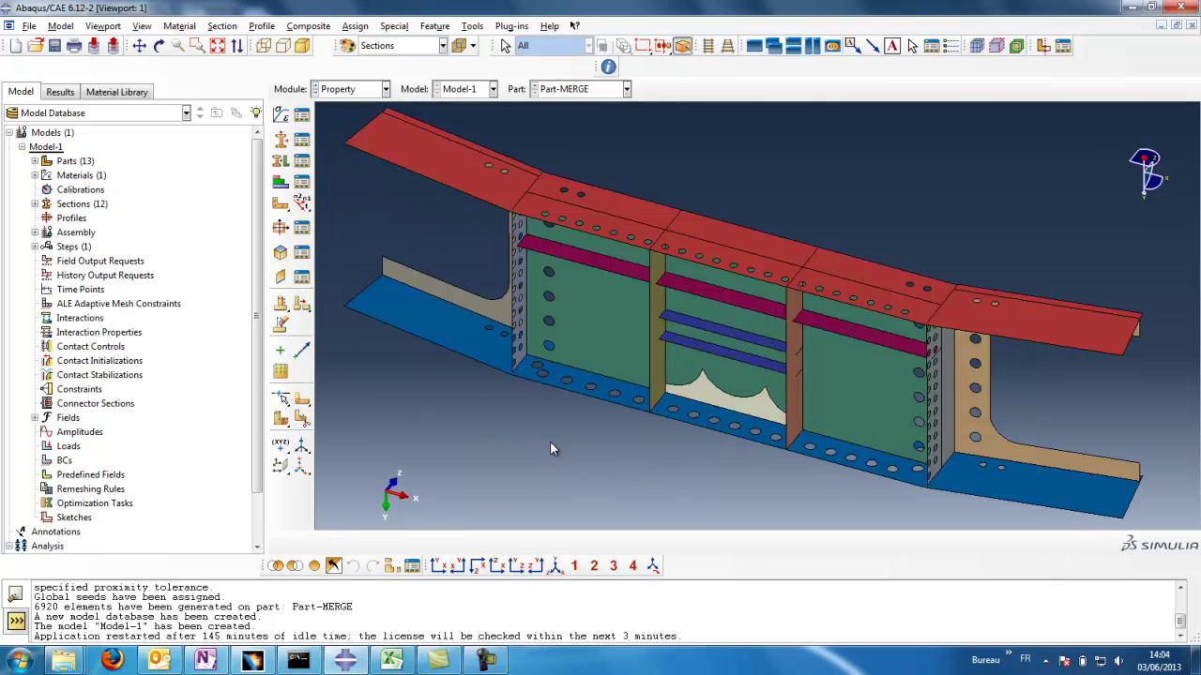
# - Turn on Render shell thickness in the Part Display Options
pyautogui.click(144, 27)
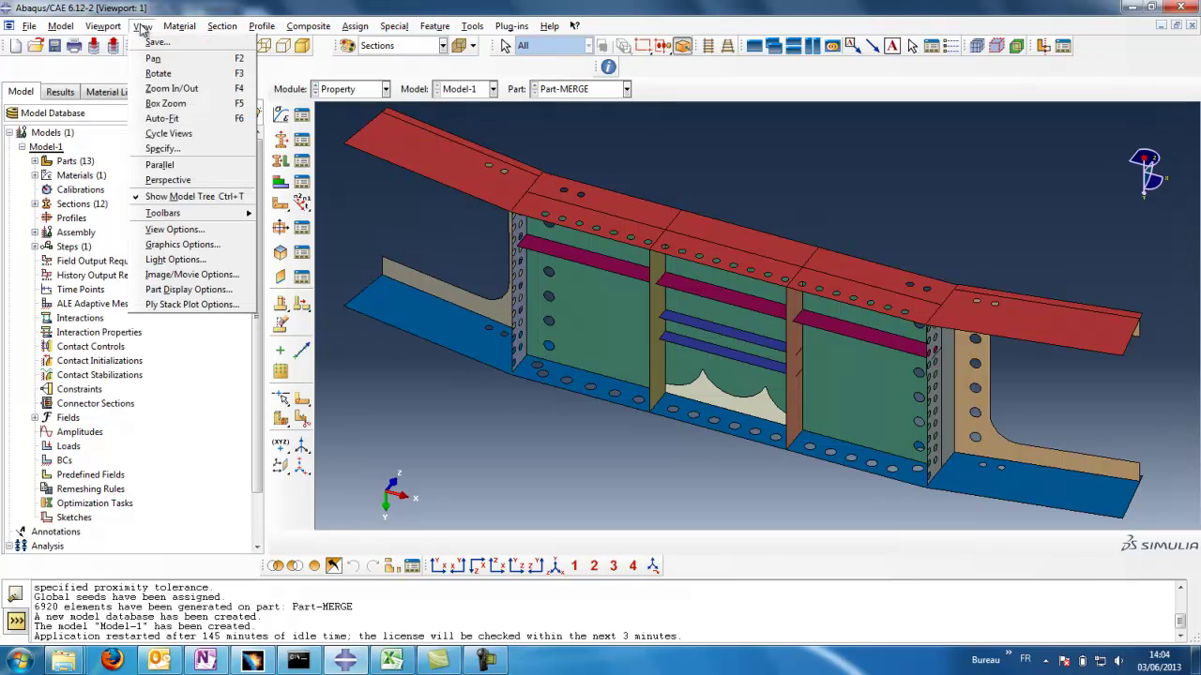
pyautogui.click(188, 290)
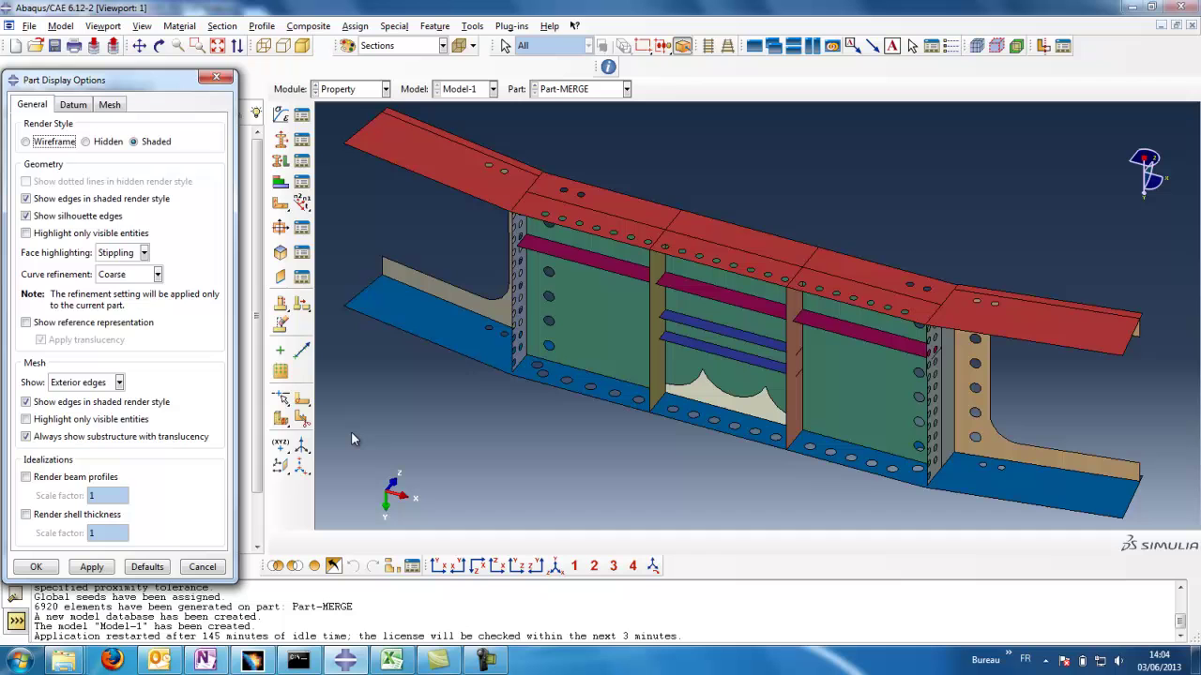
pyautogui.click(40, 517)
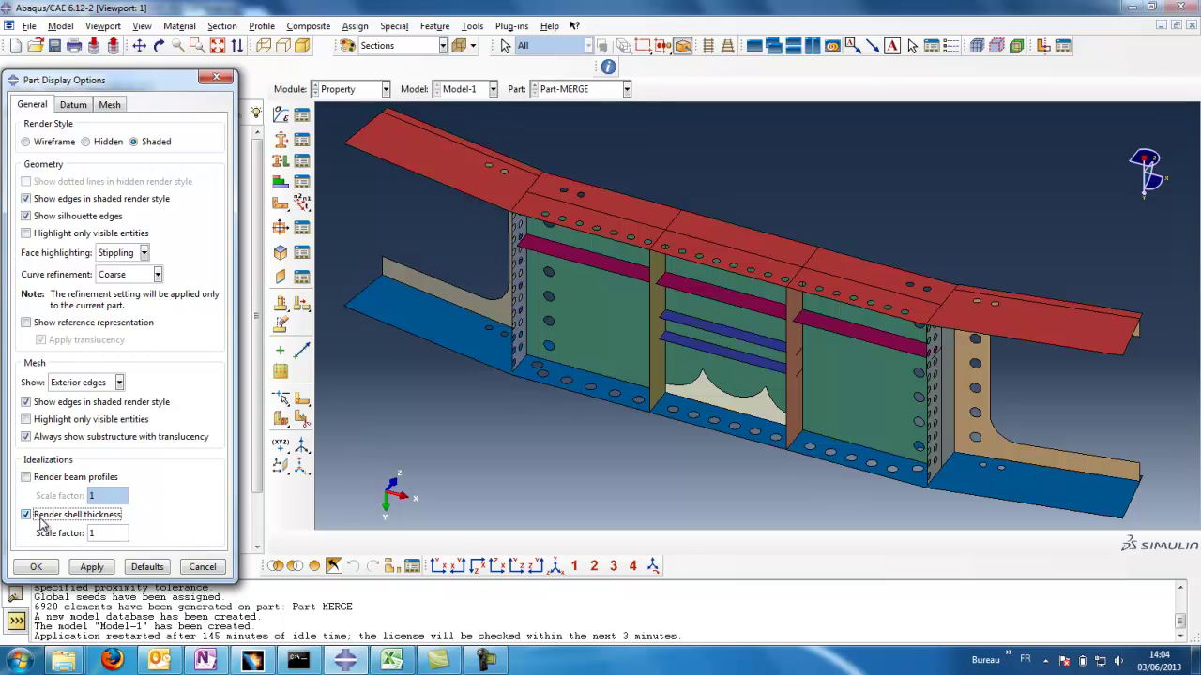
pyautogui.click(91, 567)
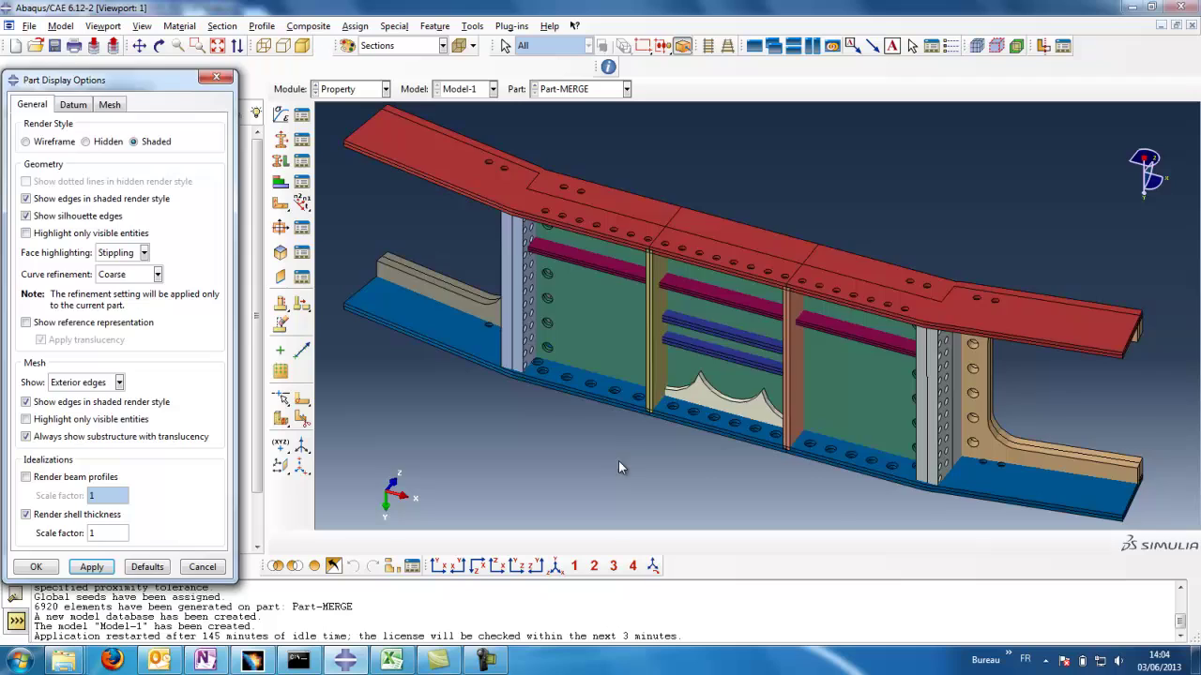
# - Rotate the thickened tie-box to inspect plate thicknesses, then bring up the CATIA V5 analysis
pyautogui.keyDown('ctrl'); pyautogui.keyDown('alt'); pyautogui.moveTo(618, 460); pyautogui.dragTo(618, 435); pyautogui.keyUp('alt'); pyautogui.keyUp('ctrl')
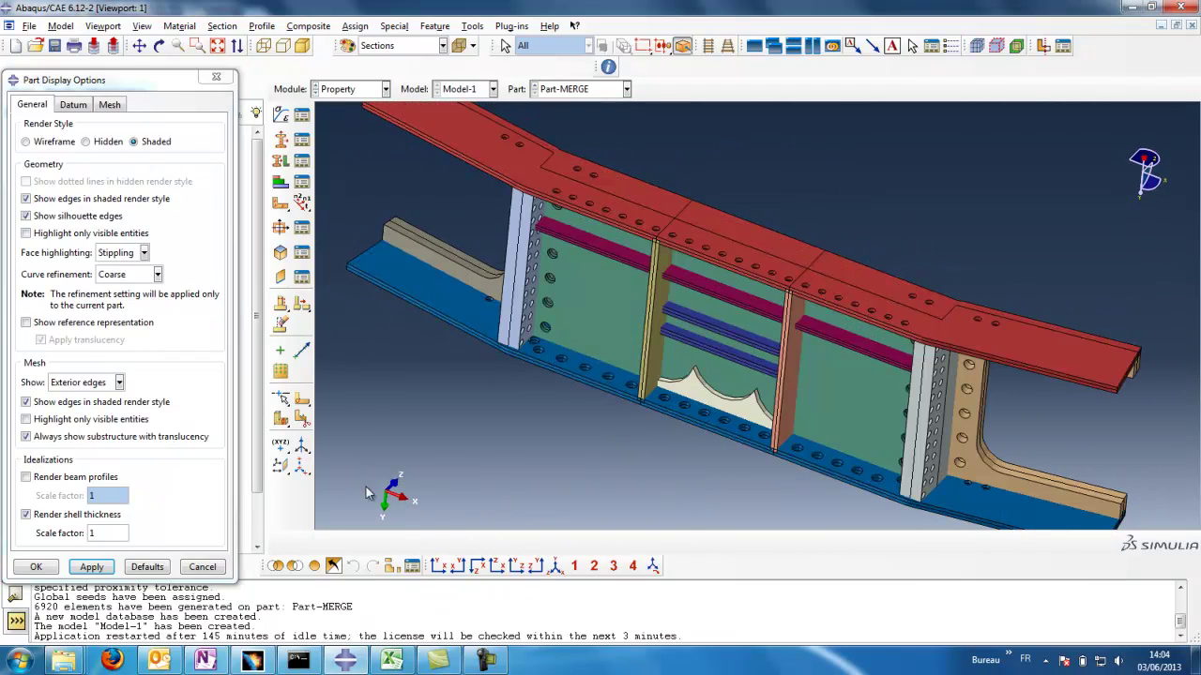
pyautogui.keyDown('ctrl'); pyautogui.keyDown('alt'); pyautogui.moveTo(710, 449); pyautogui.dragTo(619, 419); pyautogui.keyUp('alt'); pyautogui.keyUp('ctrl')
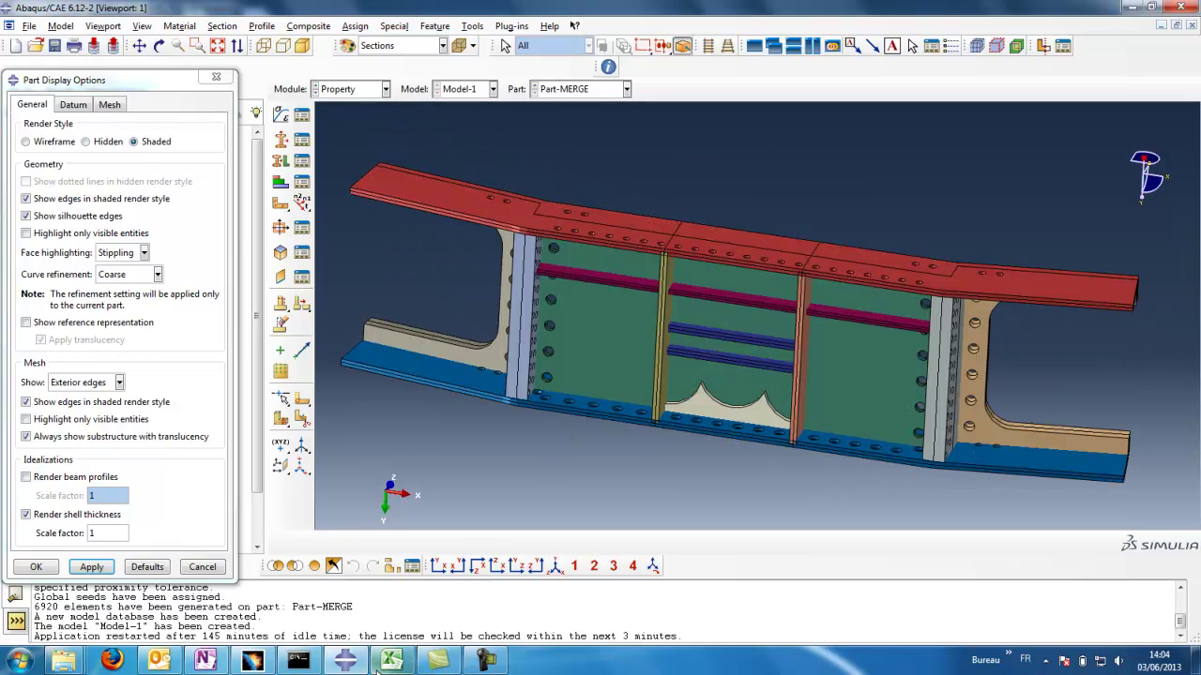
pyautogui.click(252, 660)
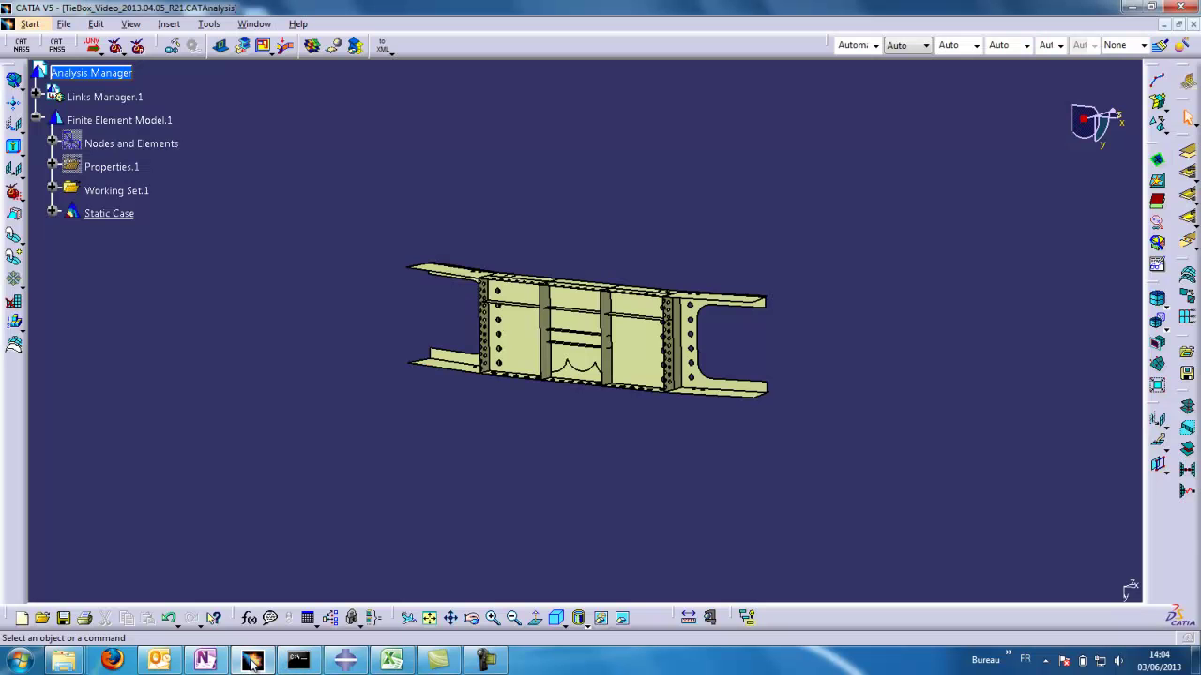
# - Show the CATIA tie-box in grey shading, zoom in on it, and return to Abaqus/CAE
pyautogui.click(356, 45)
pyautogui.moveTo(367, 88)
pyautogui.keyDown('ctrl'); pyautogui.mouseDown(button='middle')
pyautogui.moveTo(604, 392)
pyautogui.moveTo(611, 340)
pyautogui.moveTo(613, 350)
pyautogui.mouseUp(button='middle'); pyautogui.keyUp('ctrl')
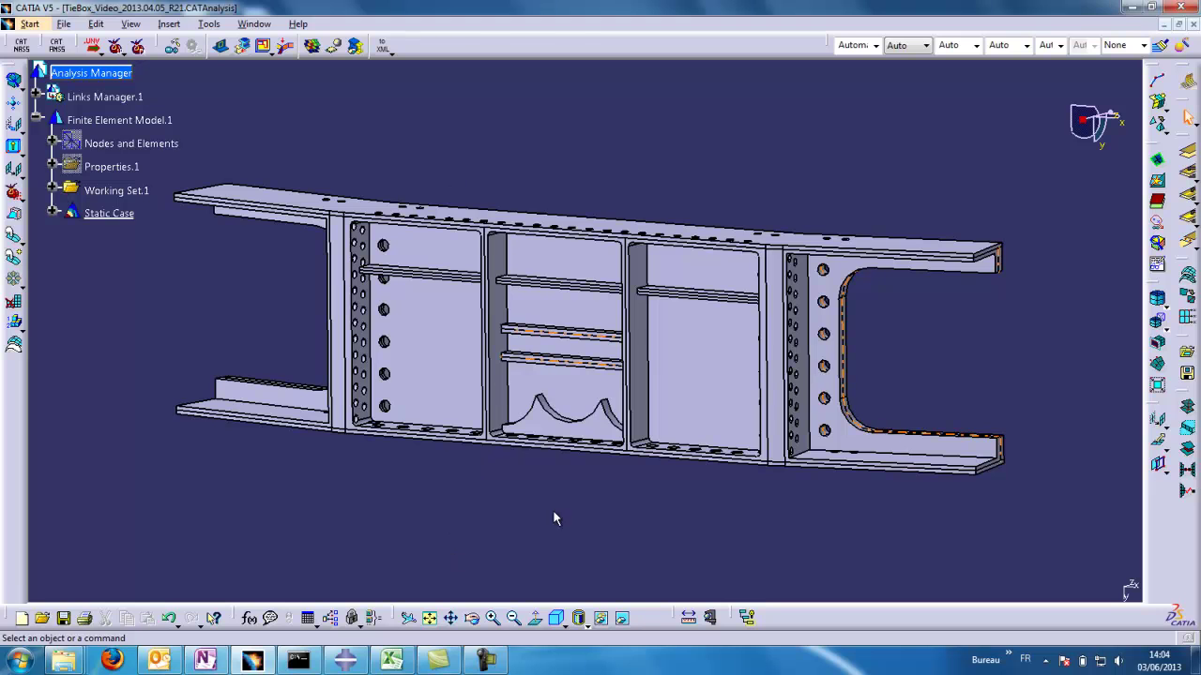
pyautogui.hotkey('alt', 'Tab')
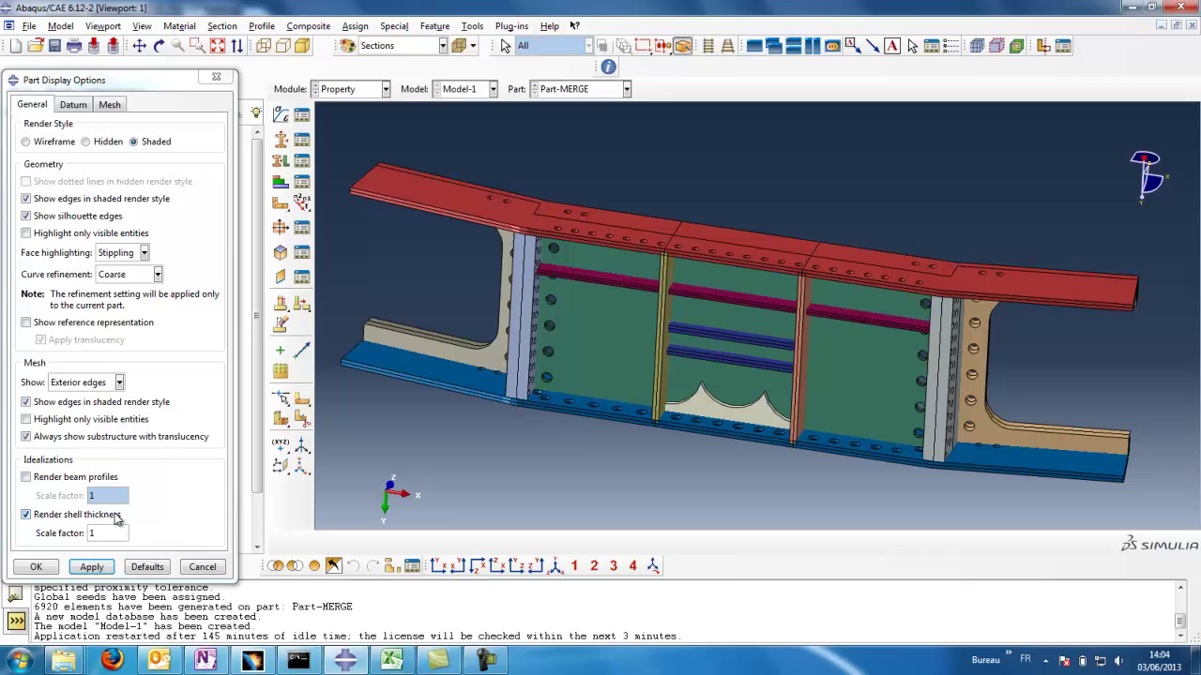
# - Turn off shell thickness rendering and zoom out to the whole part
pyautogui.click(27, 516)
pyautogui.click(36, 566)
pyautogui.keyDown('ctrl'); pyautogui.keyDown('alt'); pyautogui.moveTo(541, 410); pyautogui.dragTo(530, 328, button='right'); pyautogui.keyUp('alt'); pyautogui.keyUp('ctrl')
# - In the Mesh module, seed Part-MERGE with an approximate global size of 2.7
pyautogui.click(384, 88)
pyautogui.click(334, 191)
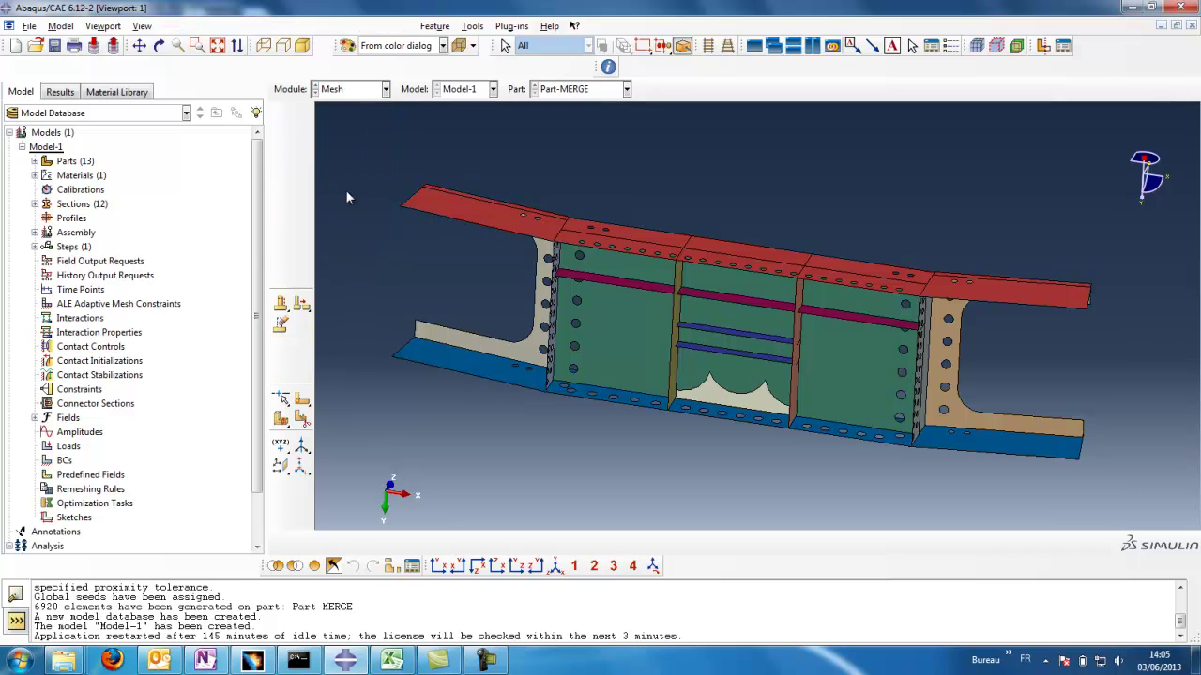
pyautogui.click(279, 114)
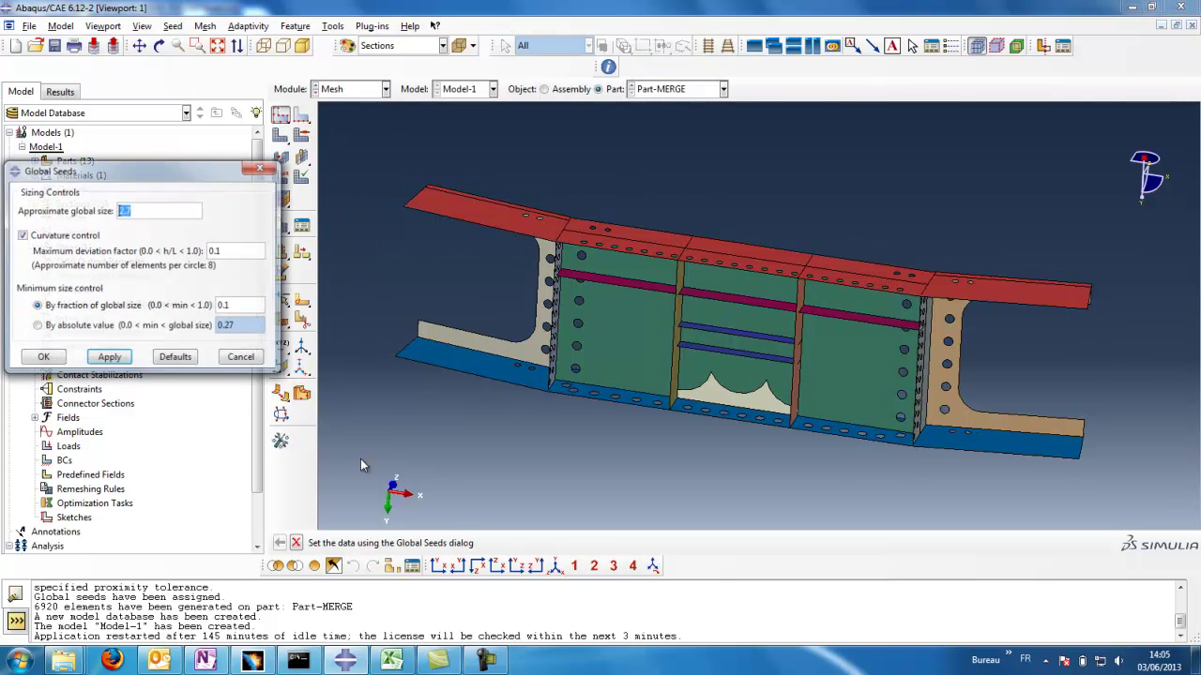
pyautogui.click(109, 359)
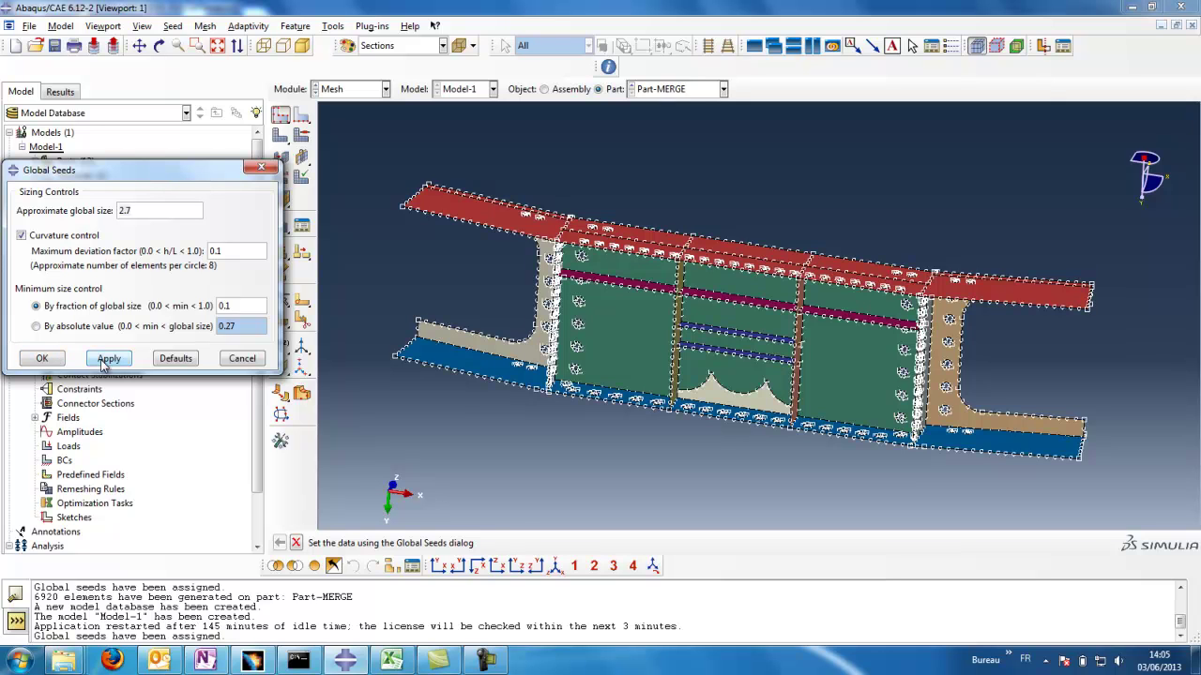
pyautogui.scroll(3, 581, 326)
pyautogui.scroll(-1, 570, 334)
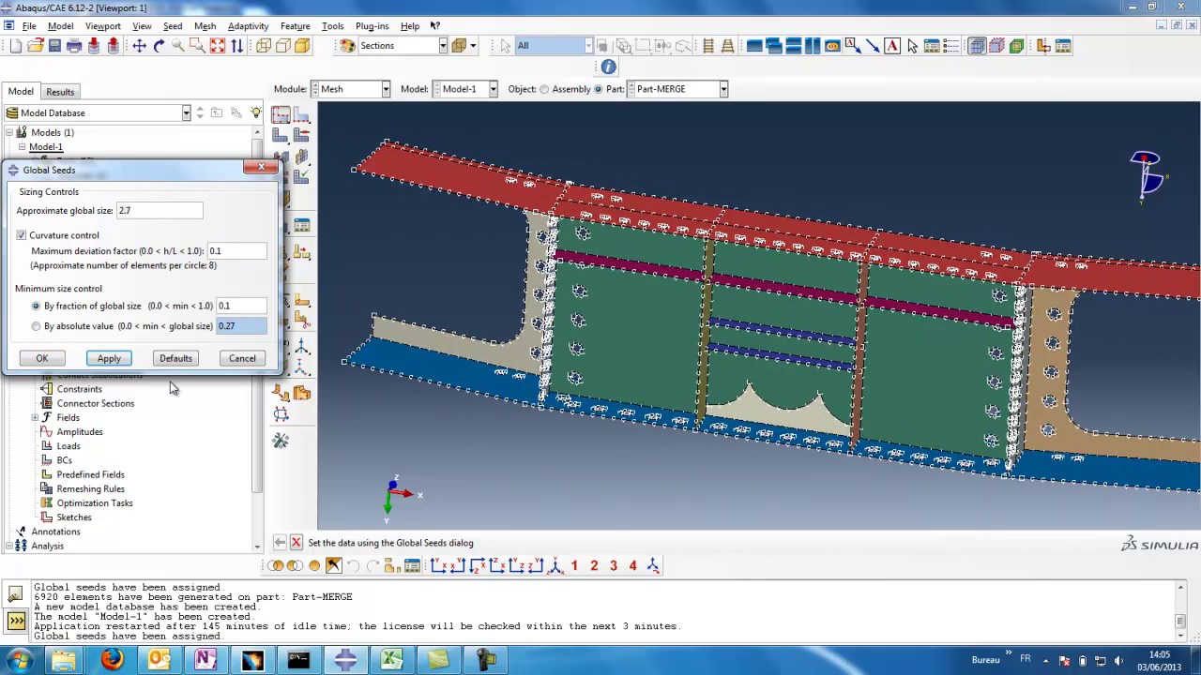
pyautogui.click(41, 359)
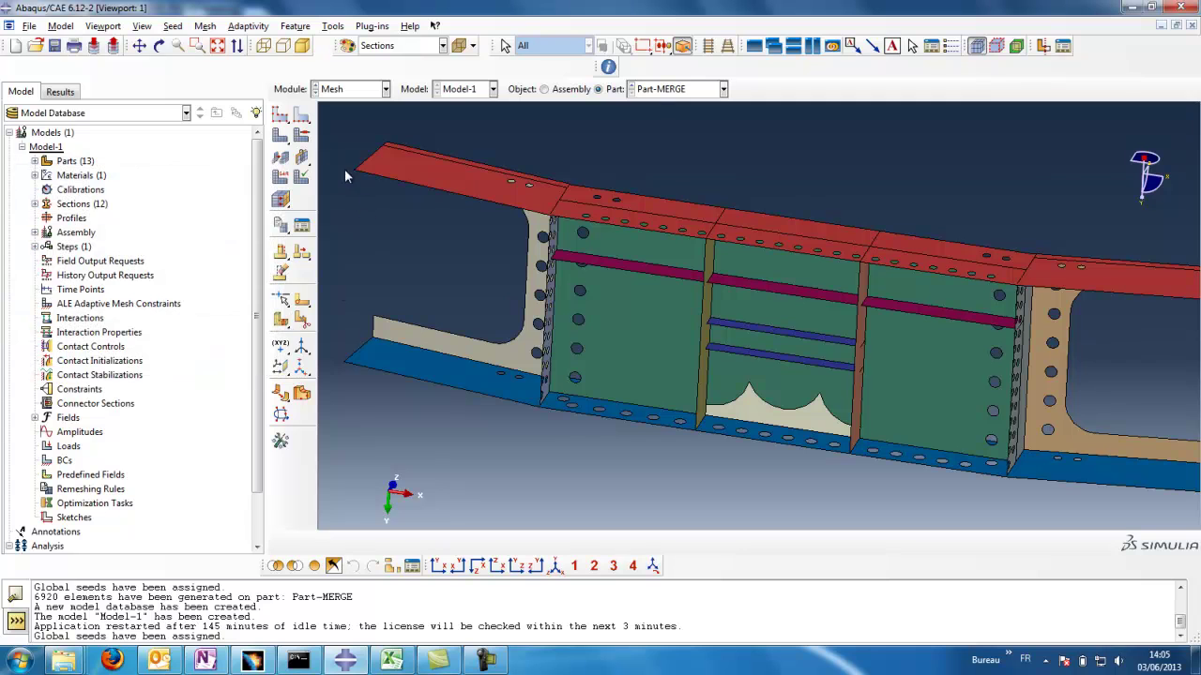
# - Mesh Part-MERGE into 6920 shell elements and rotate to inspect the mesh
pyautogui.click(281, 135)
pyautogui.click(405, 543)
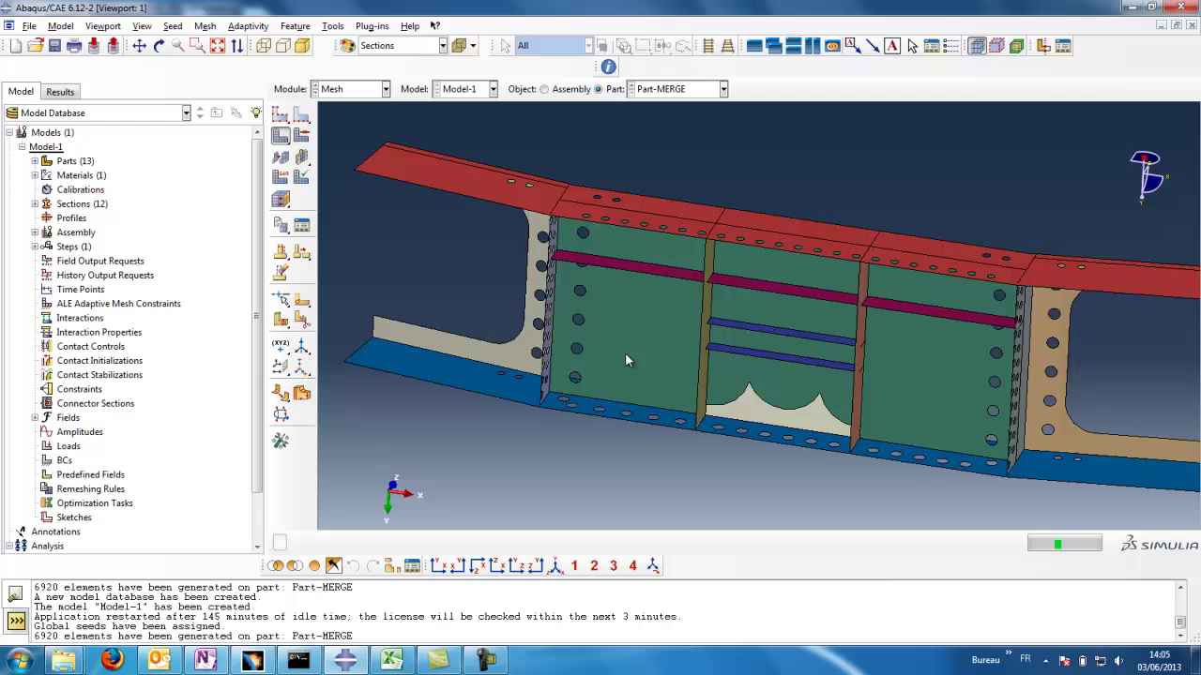
pyautogui.scroll(-1, 722, 399)
pyautogui.moveTo(748, 366)
pyautogui.mouseDown()
pyautogui.moveTo(763, 461)
pyautogui.moveTo(693, 433)
pyautogui.mouseUp()
pyautogui.keyDown('ctrl'); pyautogui.keyDown('alt'); pyautogui.moveTo(665, 316); pyautogui.dragTo(699, 336); pyautogui.keyUp('alt'); pyautogui.keyUp('ctrl')
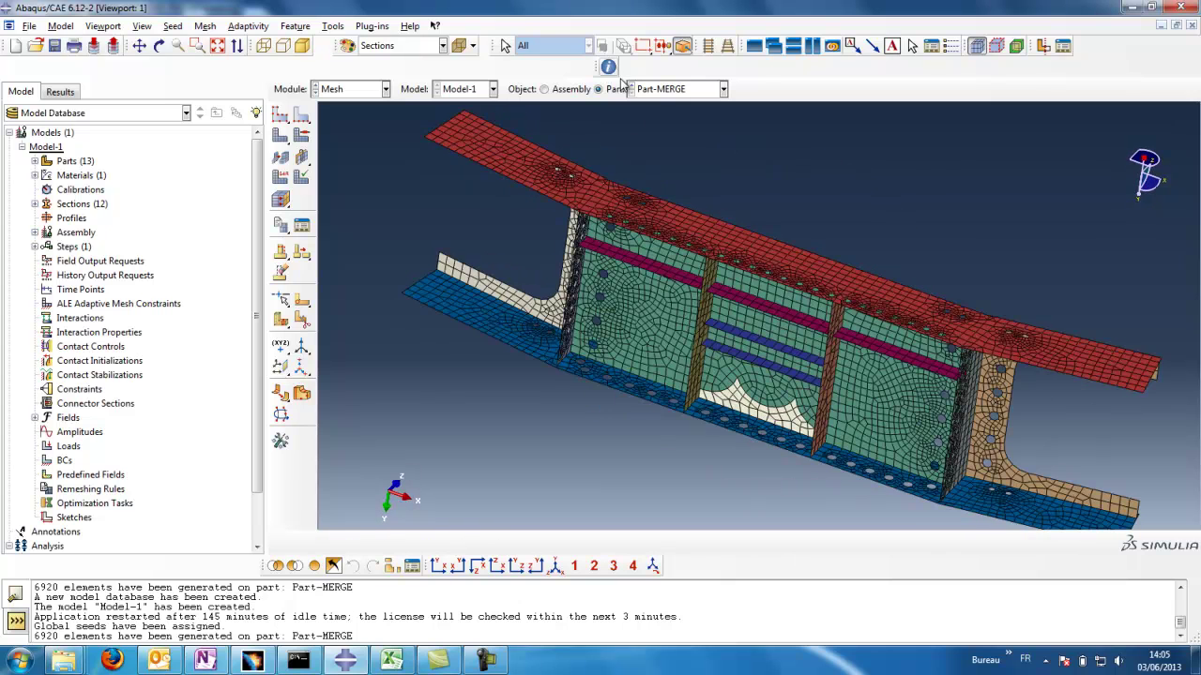
# - Run the mesh gaps/intersections query on Part-MERGE at the default 1e-06 tolerance
pyautogui.click(608, 66)
pyautogui.click(77, 274)
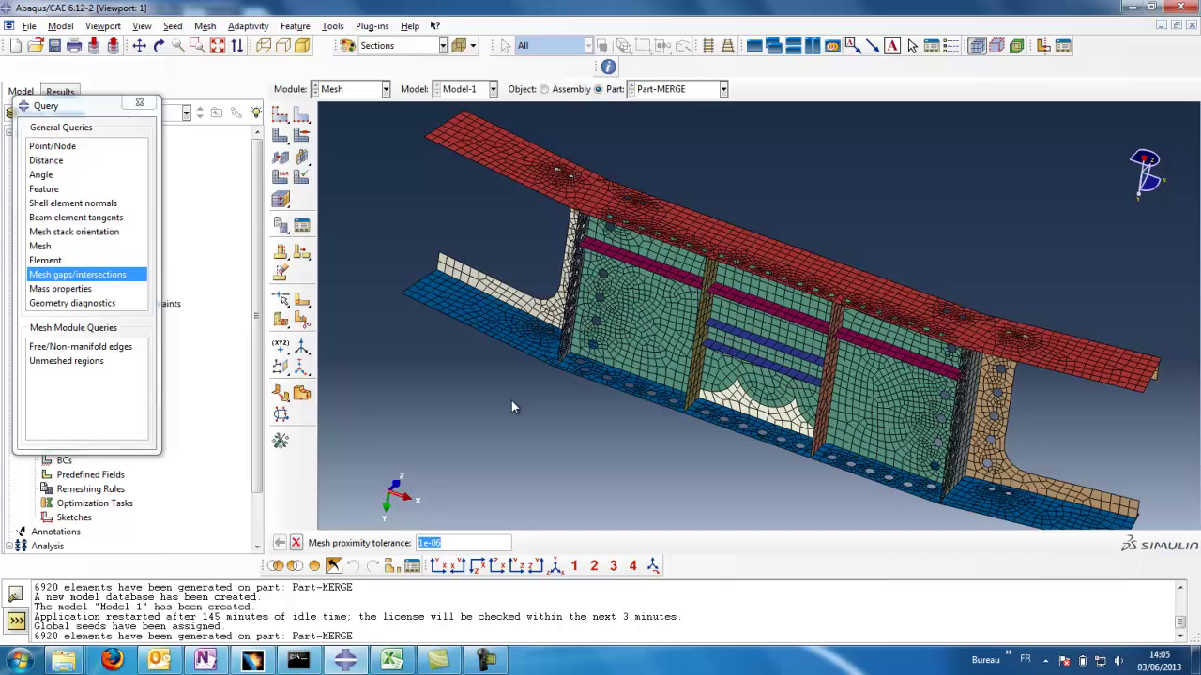
pyautogui.press('Return')
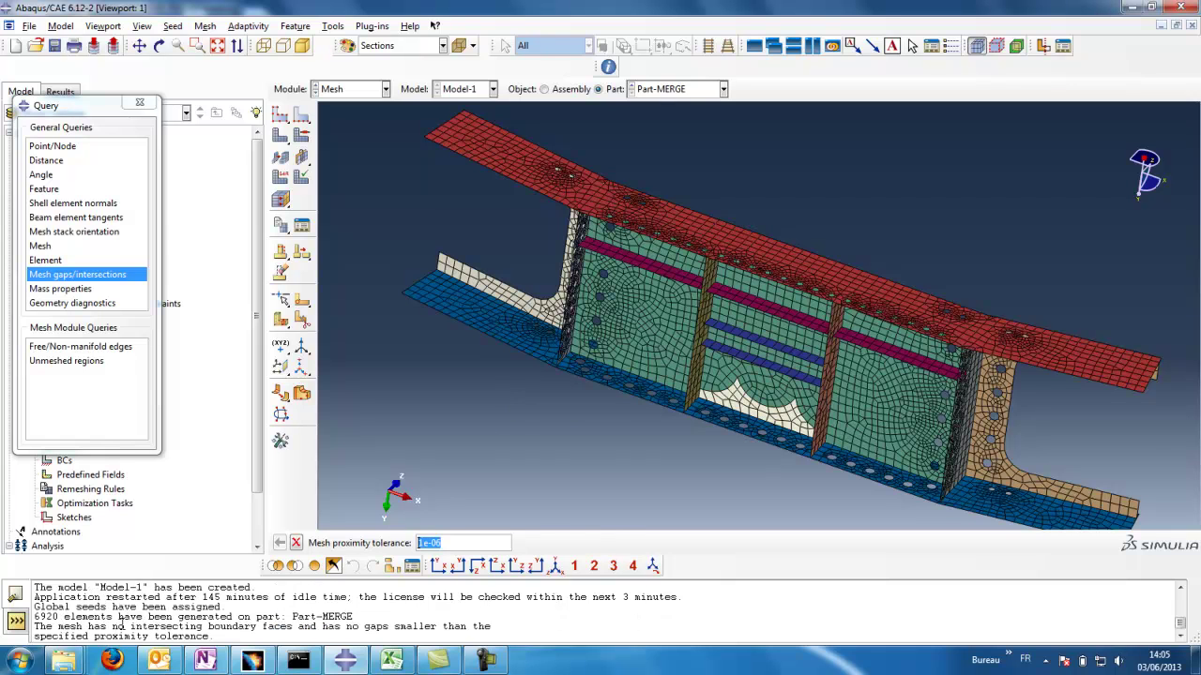
# - Confirm the report shows no intersecting faces and no gaps, inspect the mesh, and close Query
pyautogui.moveTo(60, 626); pyautogui.dragTo(242, 636)
pyautogui.click(294, 626)
pyautogui.moveTo(324, 624); pyautogui.dragTo(216, 638)
pyautogui.click(373, 634)
pyautogui.moveTo(778, 363)
pyautogui.keyDown('ctrl'); pyautogui.keyDown('alt'); pyautogui.mouseDown()
pyautogui.moveTo(777, 394)
pyautogui.moveTo(641, 342)
pyautogui.moveTo(670, 417)
pyautogui.mouseUp(); pyautogui.keyUp('alt'); pyautogui.keyUp('ctrl')
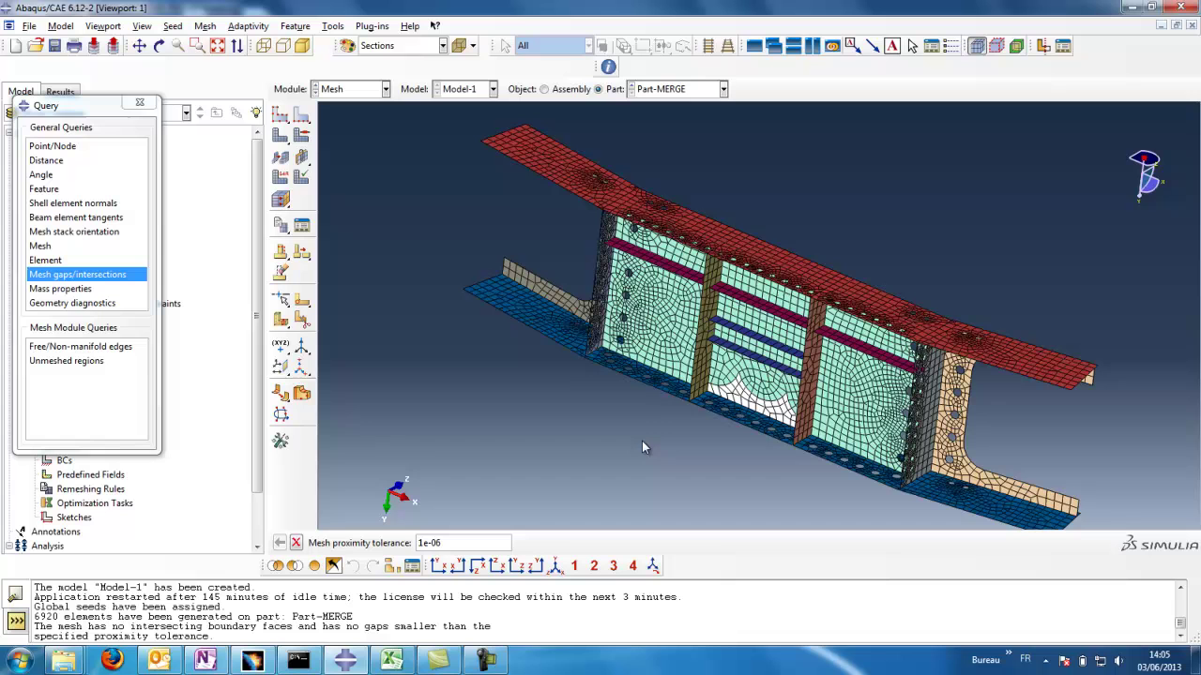
pyautogui.click(139, 101)
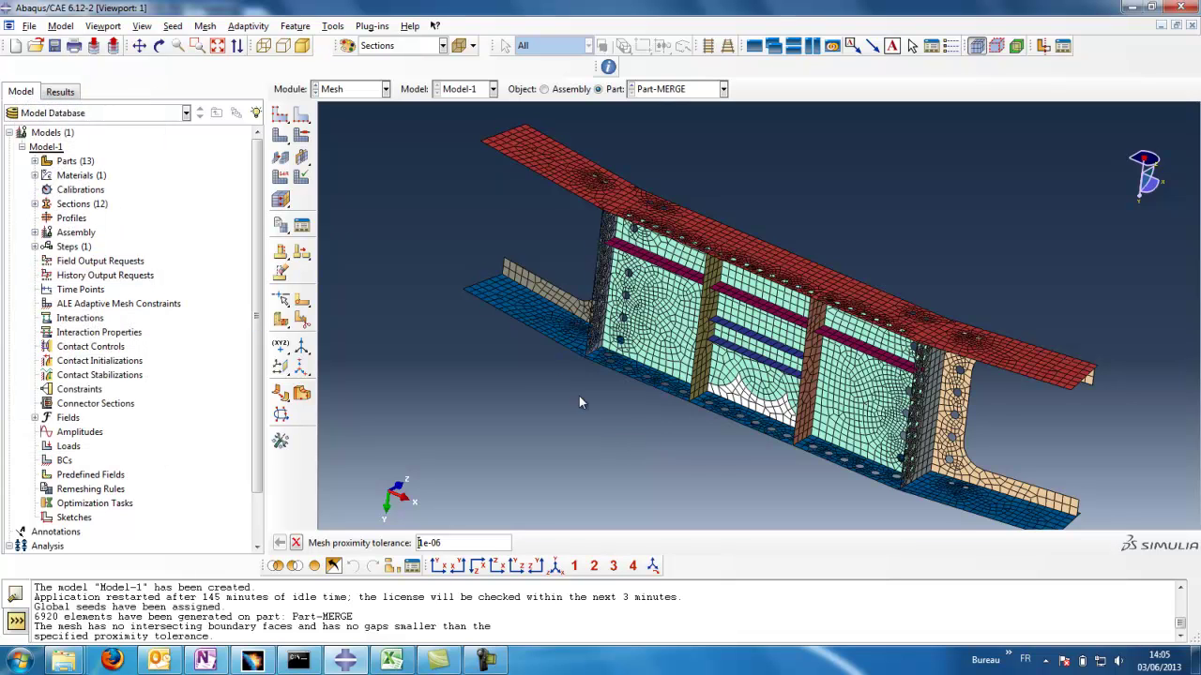
# - Expand Properties.1 in the CATIA tie-box model to compare its 2D thicknesses, then return to Abaqus/CAE
pyautogui.click(251, 660)
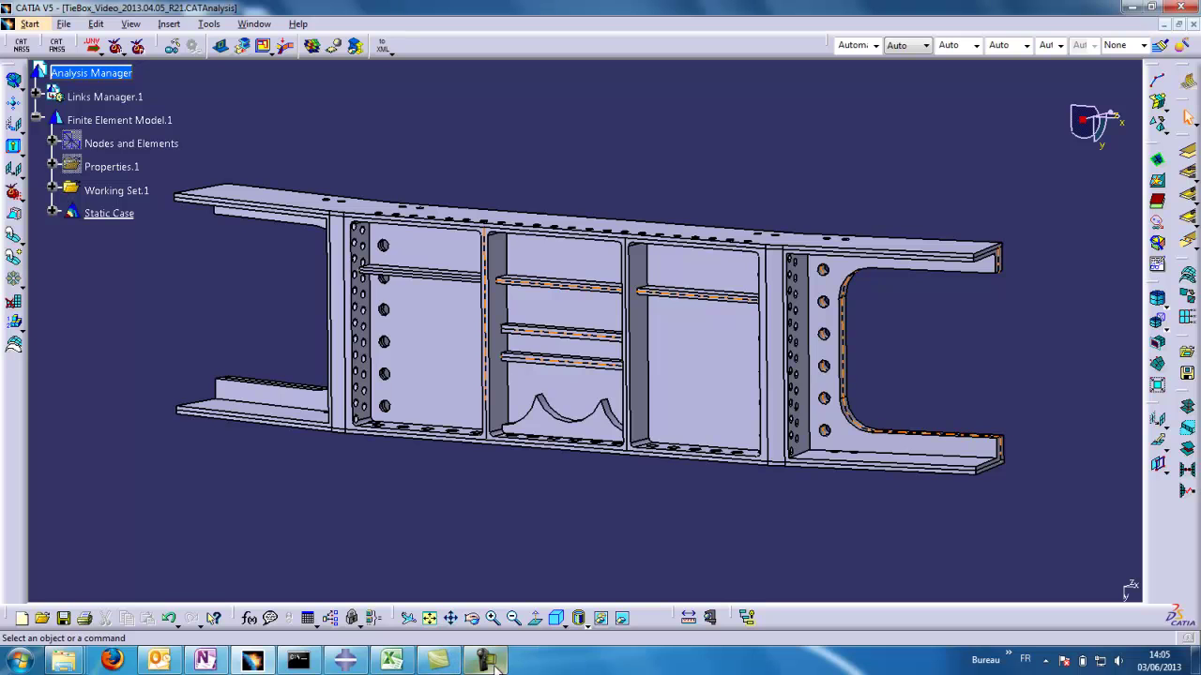
pyautogui.moveTo(494, 666)
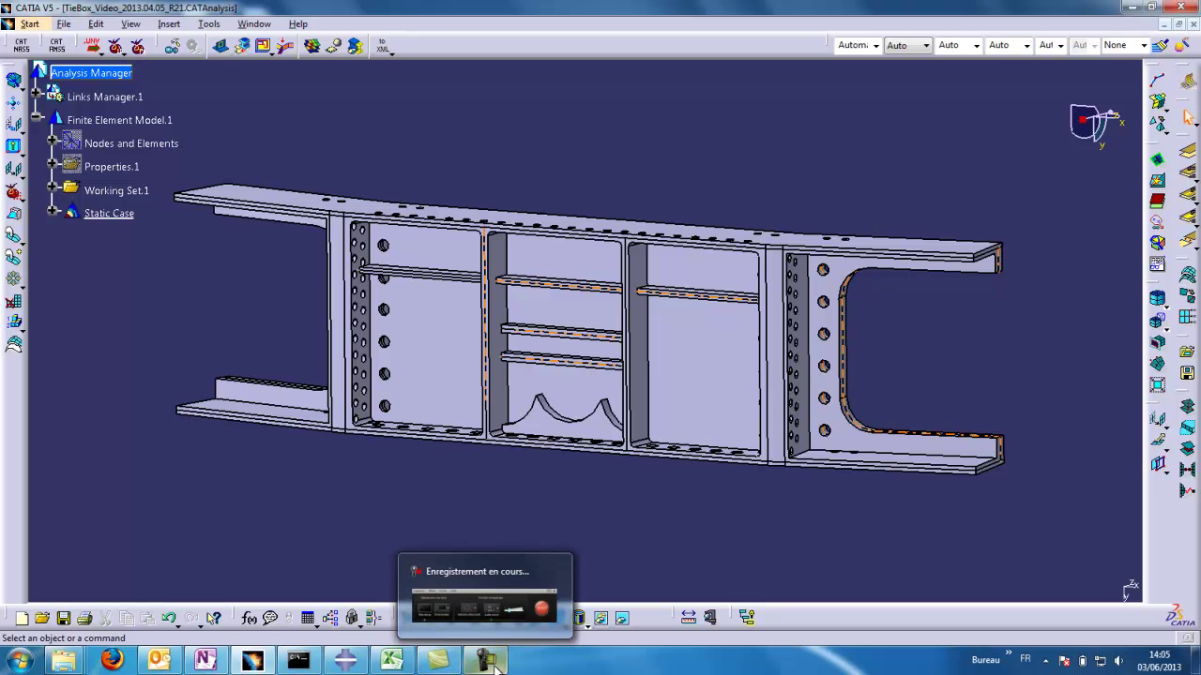
pyautogui.moveTo(345, 666)
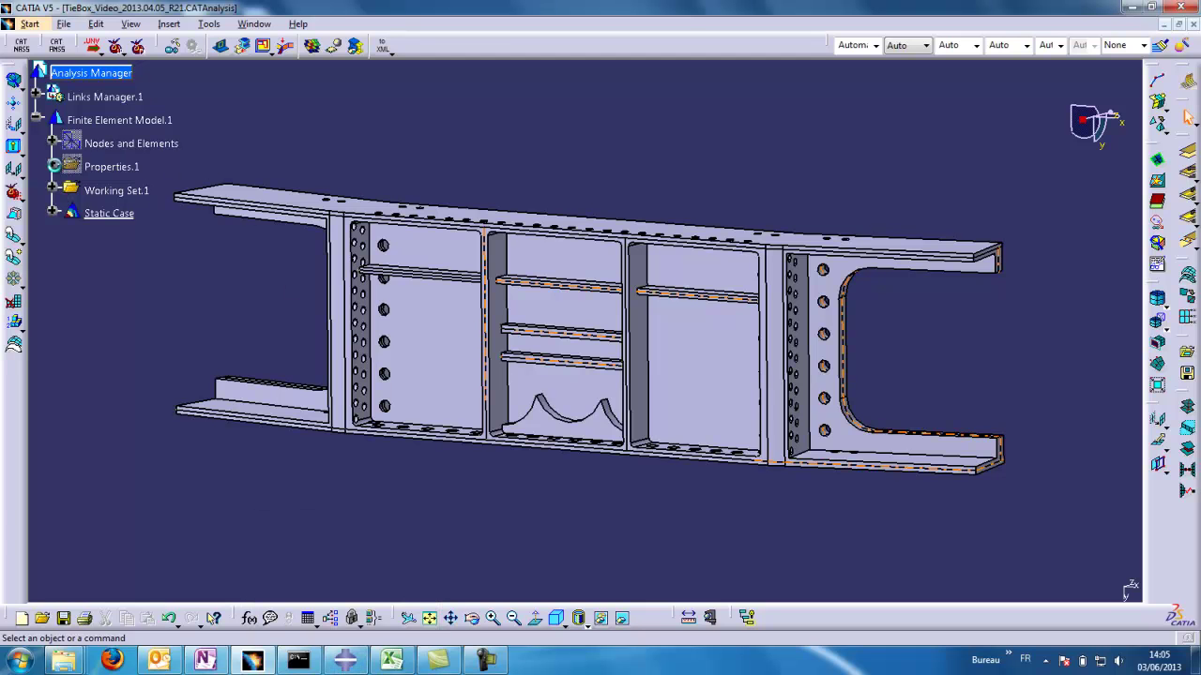
pyautogui.click(52, 166)
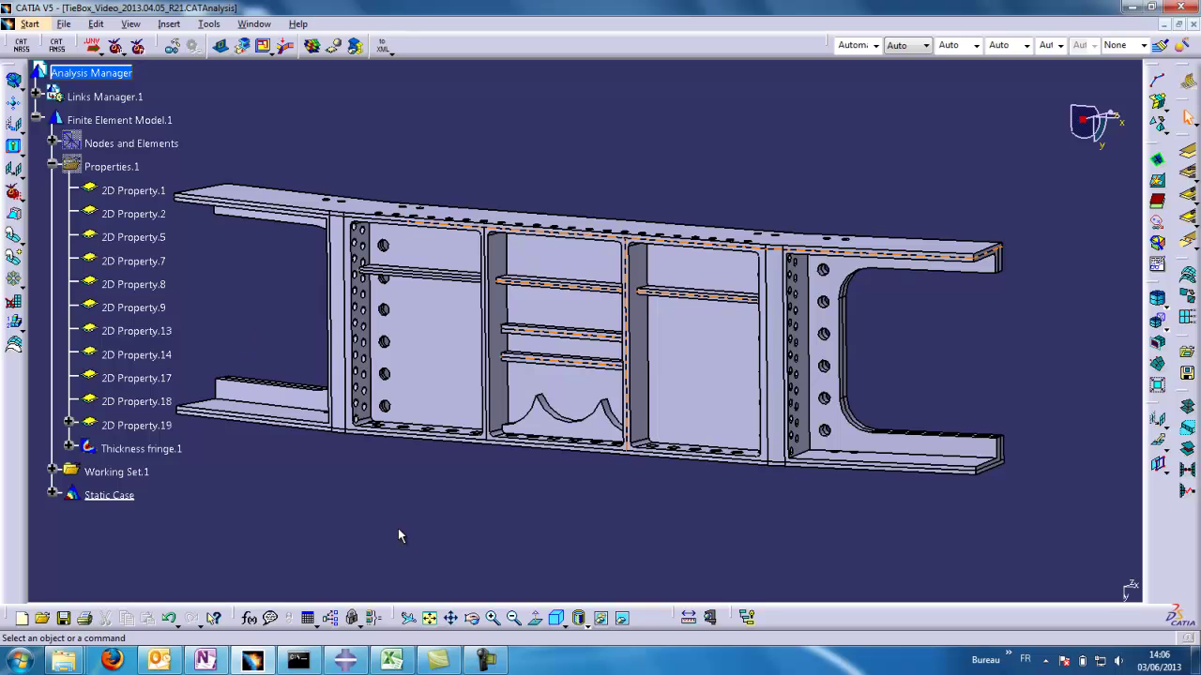
pyautogui.click(346, 662)
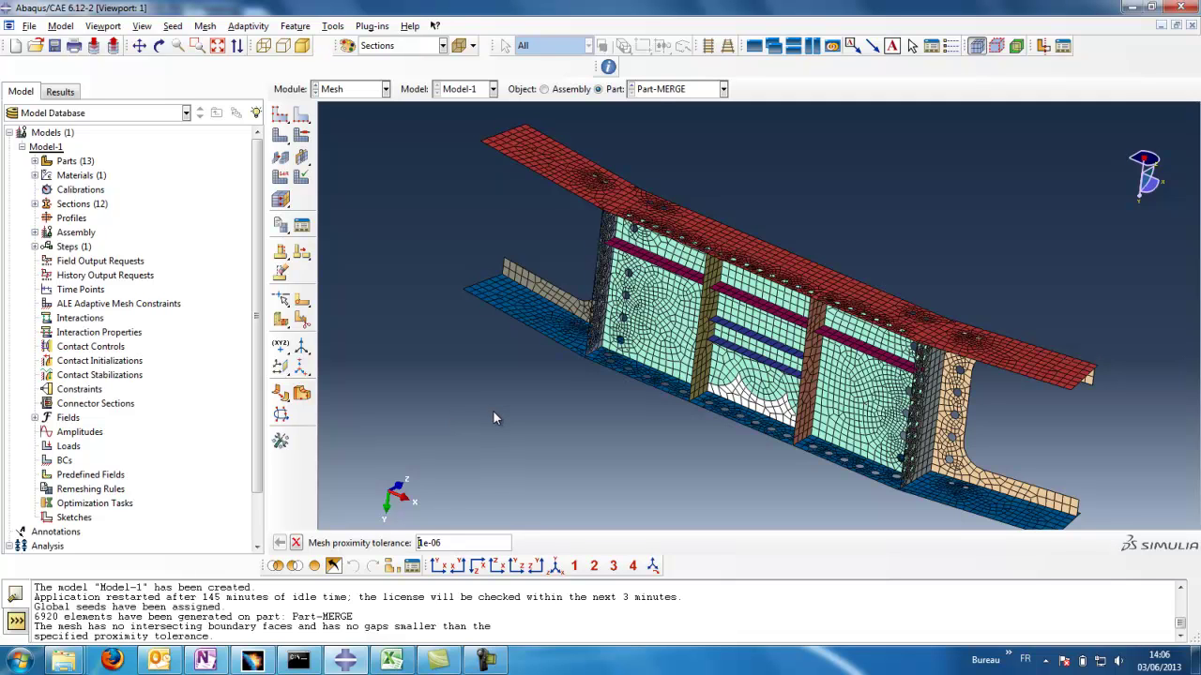
pyautogui.moveTo(81, 666)
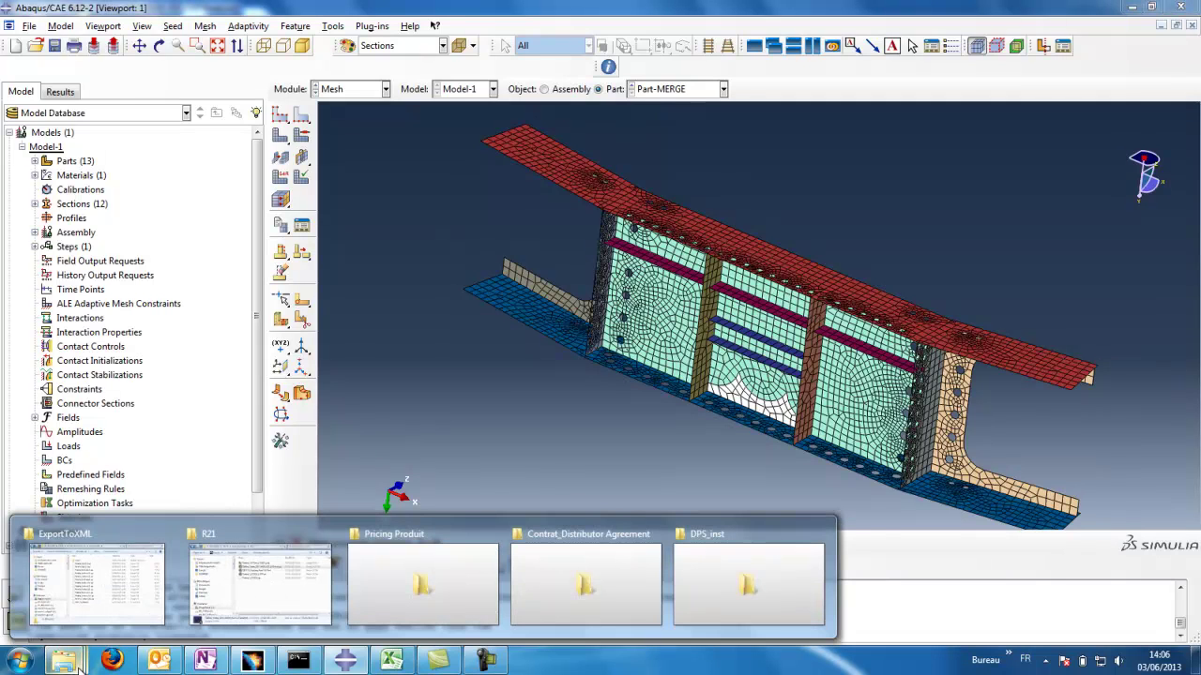
pyautogui.click(82, 610)
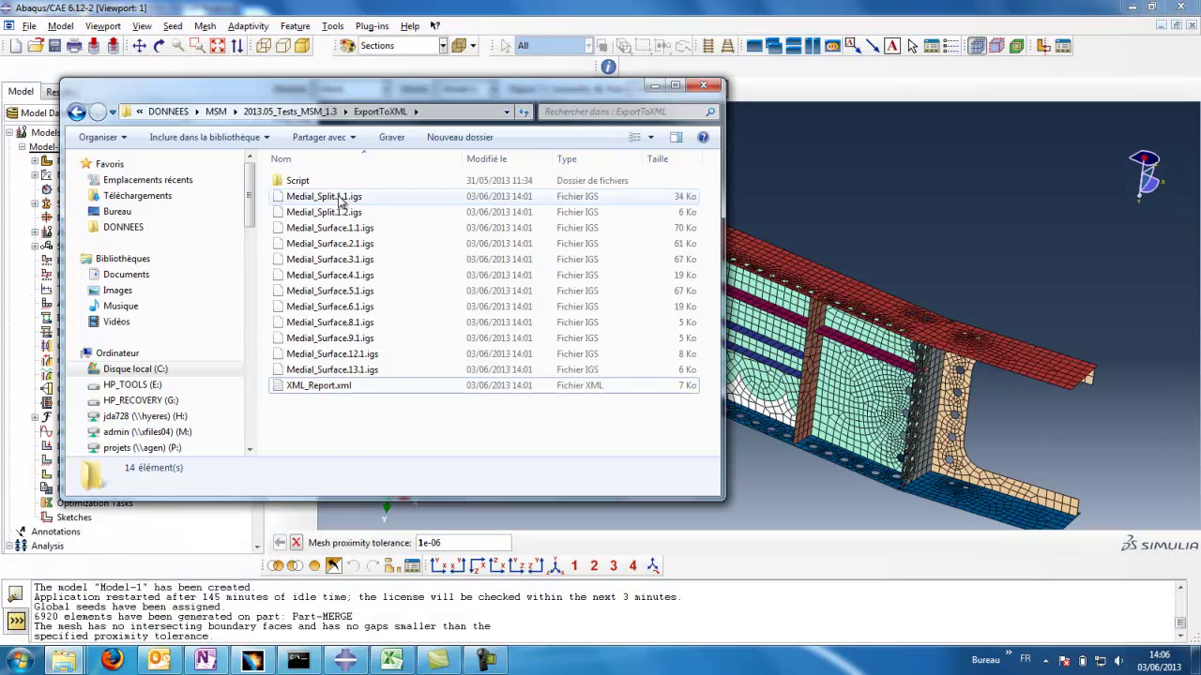
pyautogui.click(312, 388)
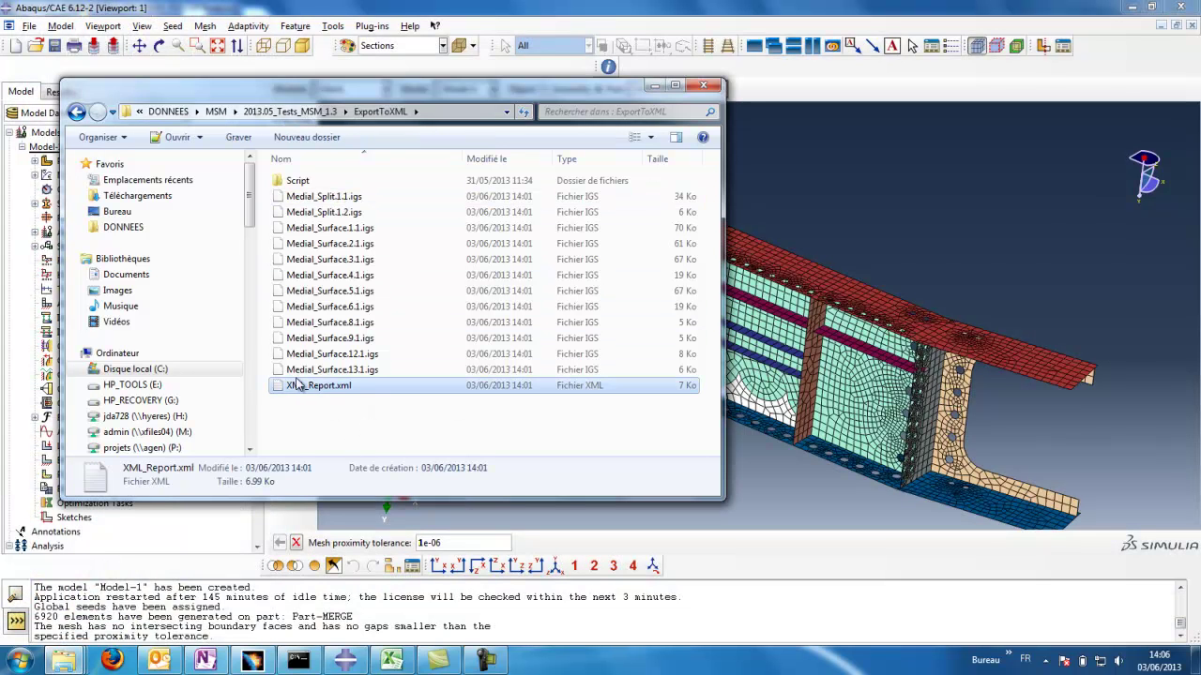
pyautogui.click(339, 431)
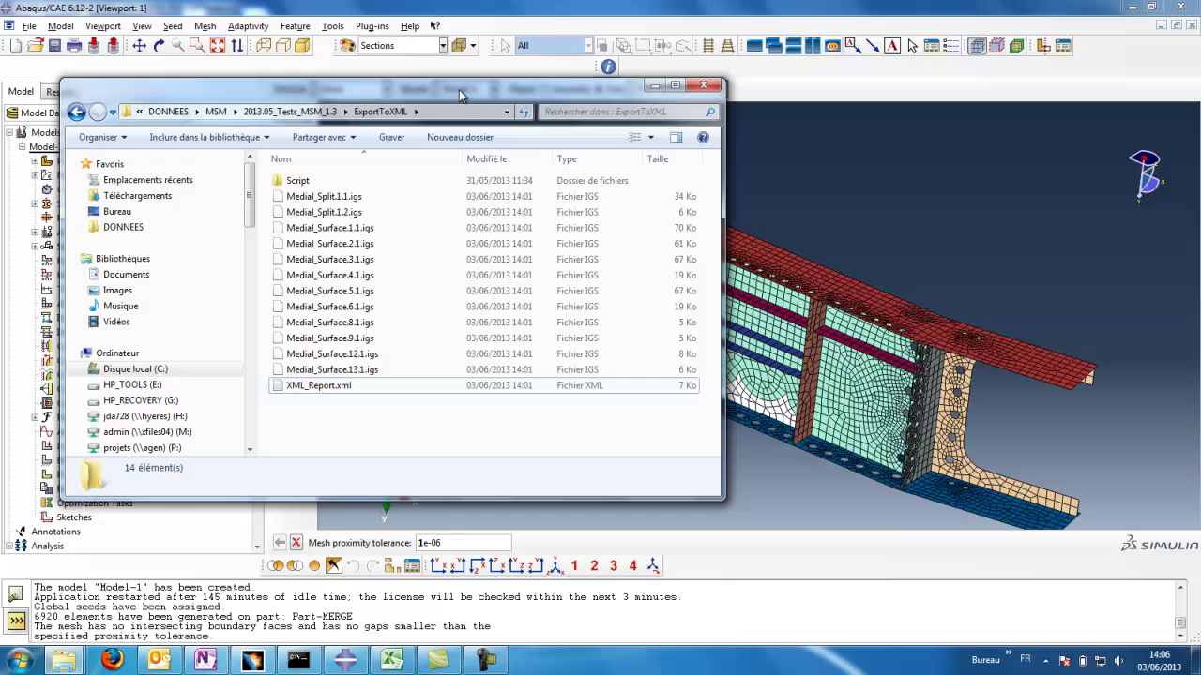
pyautogui.moveTo(460, 90); pyautogui.dragTo(703, 145)
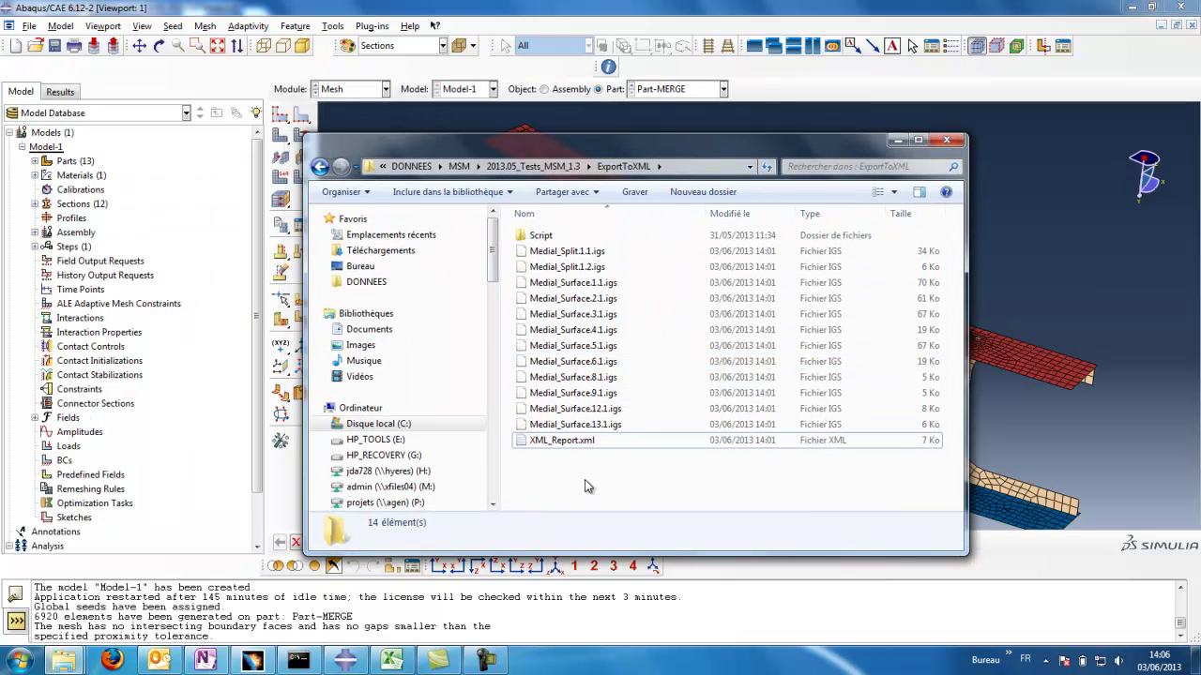
pyautogui.moveTo(770, 138); pyautogui.dragTo(810, 140)
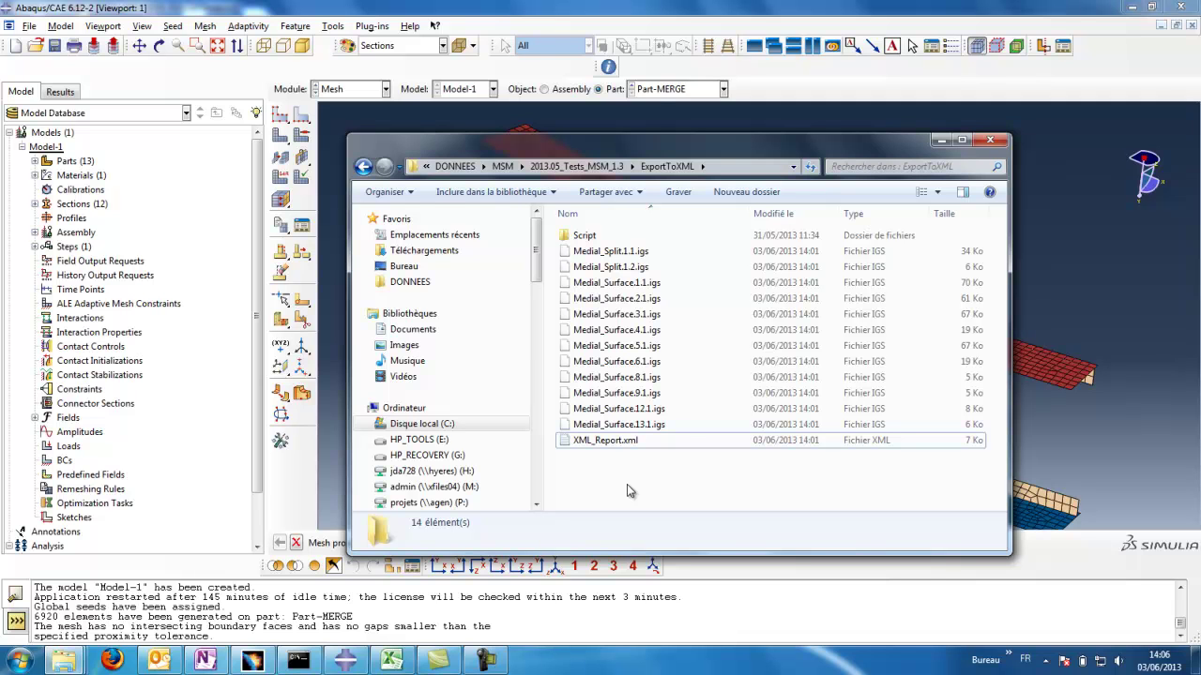
pyautogui.click(1128, 194)
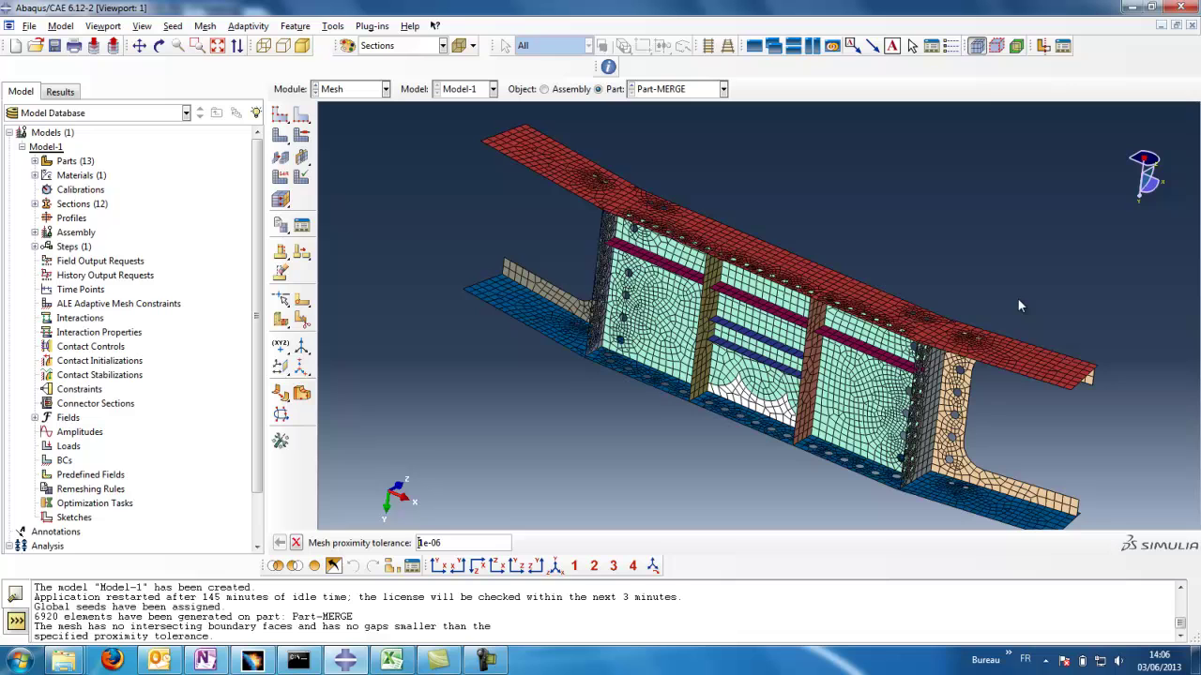